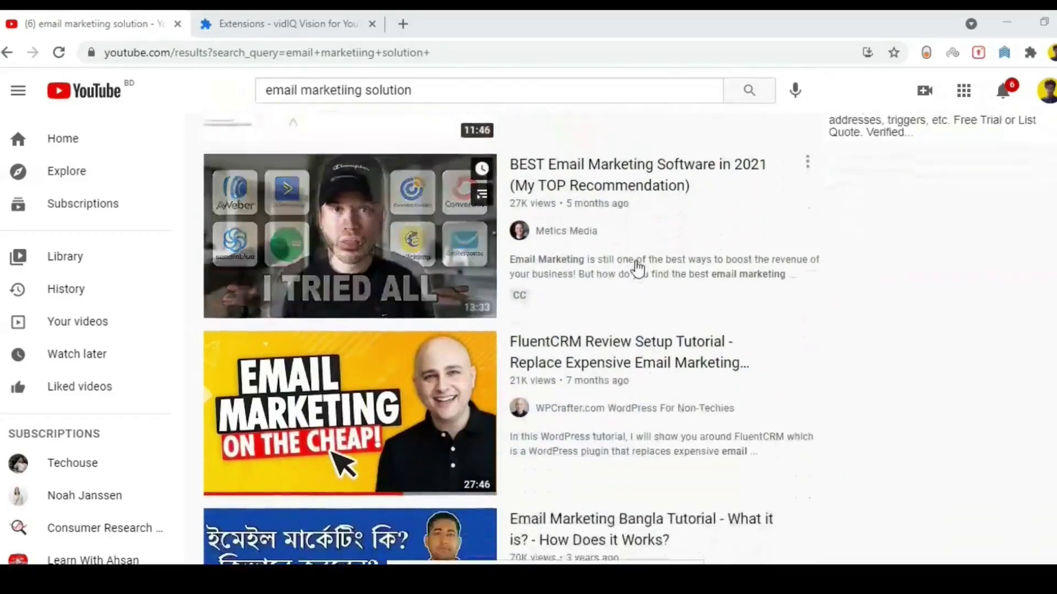
Scroll the FluentCRM homepage past features, integrations and testimonials to the pricing cards.
scroll(644, 291, down, 15)
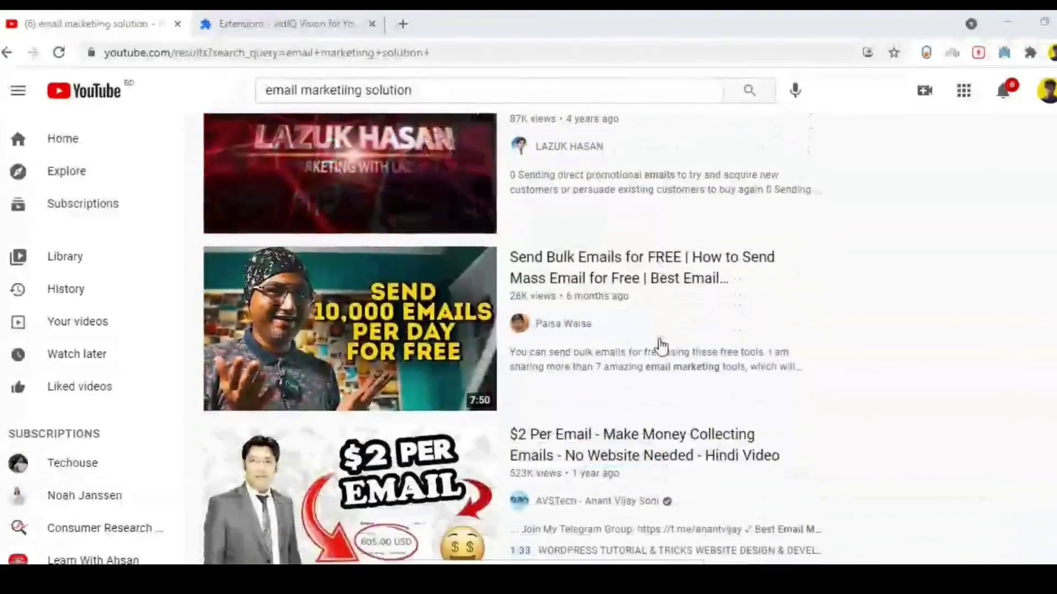
scroll(660, 347, down, 13)
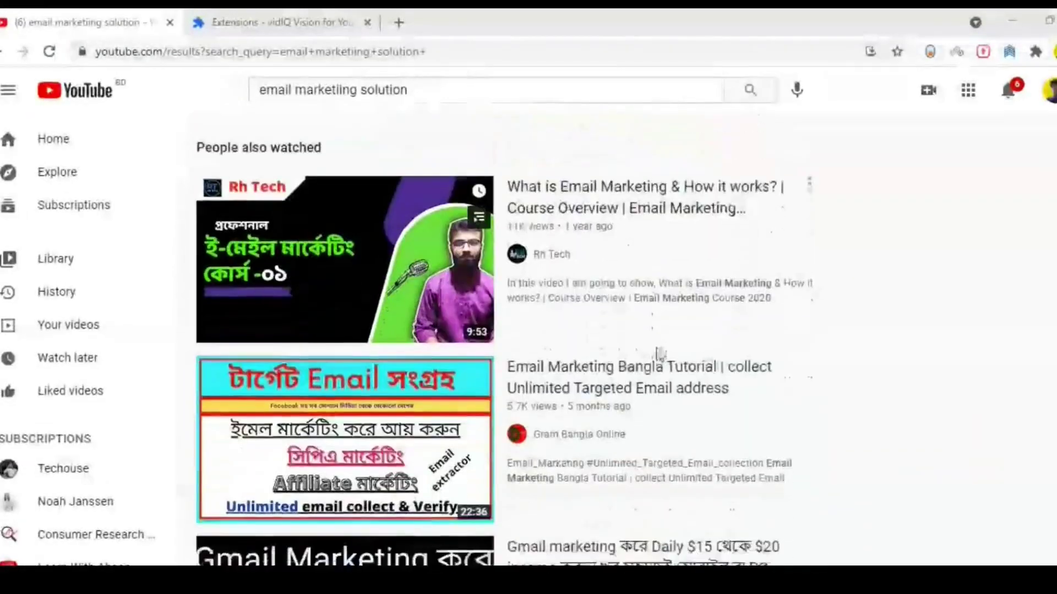
scroll(655, 364, down, 10)
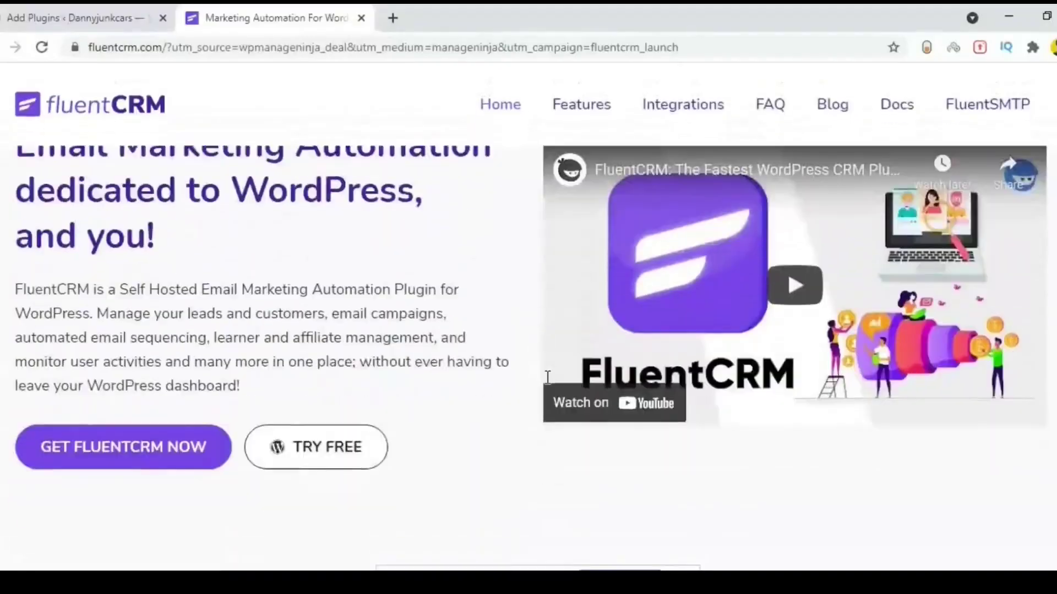
scroll(547, 378, down, 5)
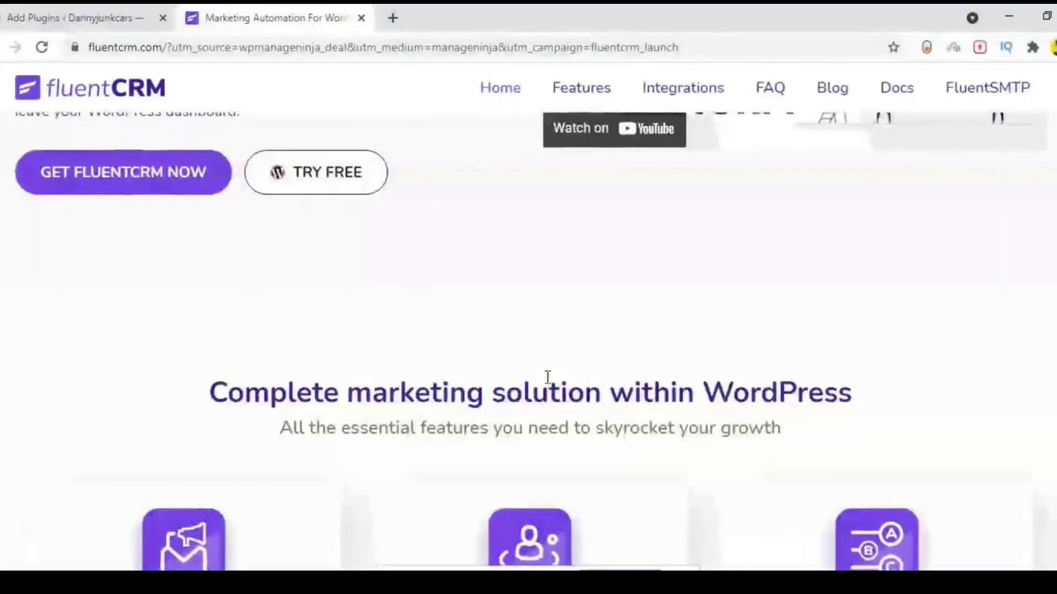
scroll(548, 377, down, 20)
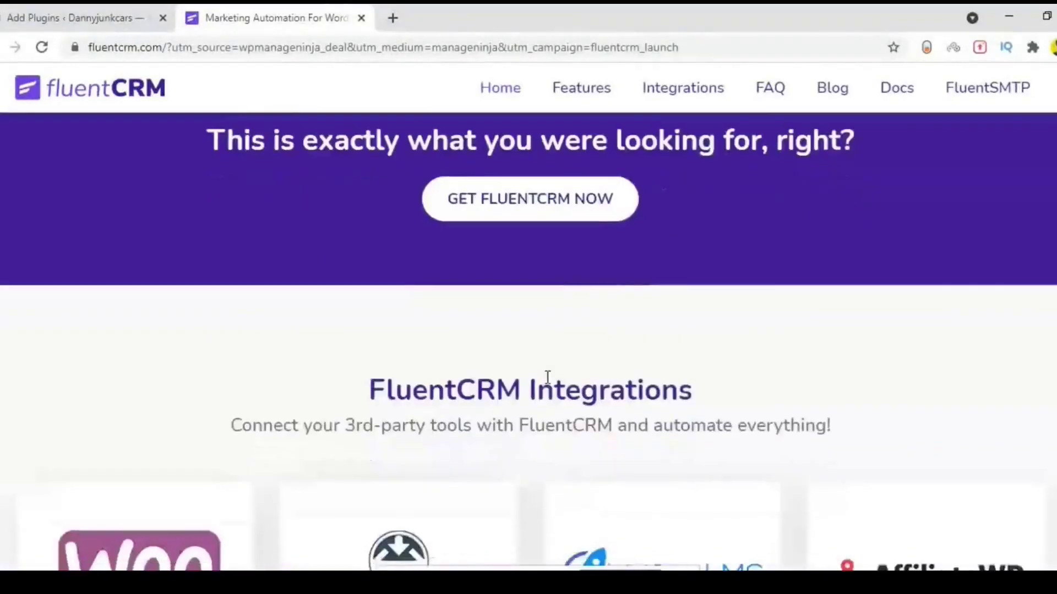
scroll(548, 378, down, 20)
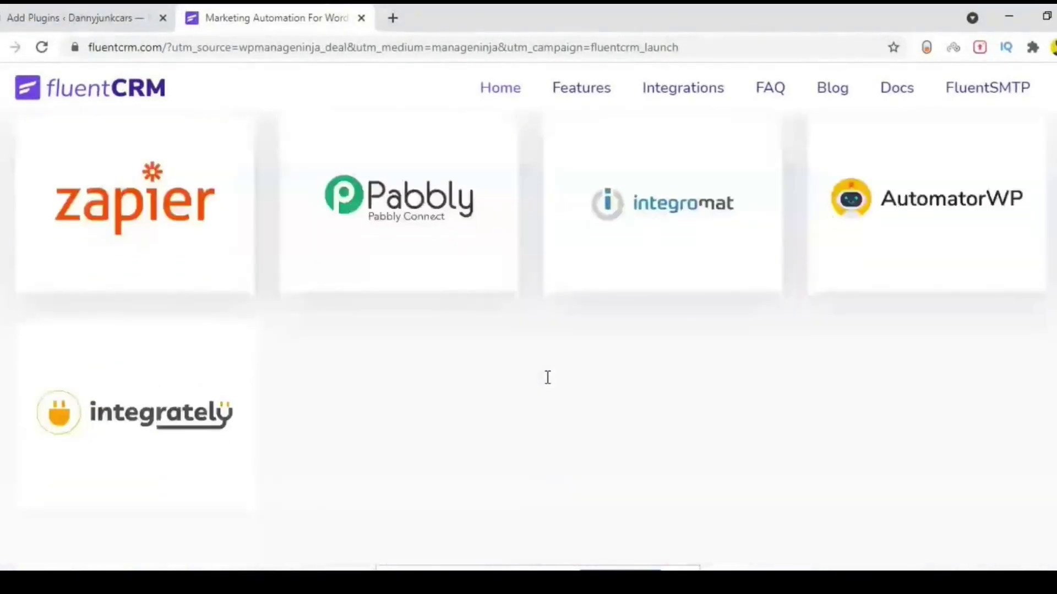
scroll(548, 378, down, 20)
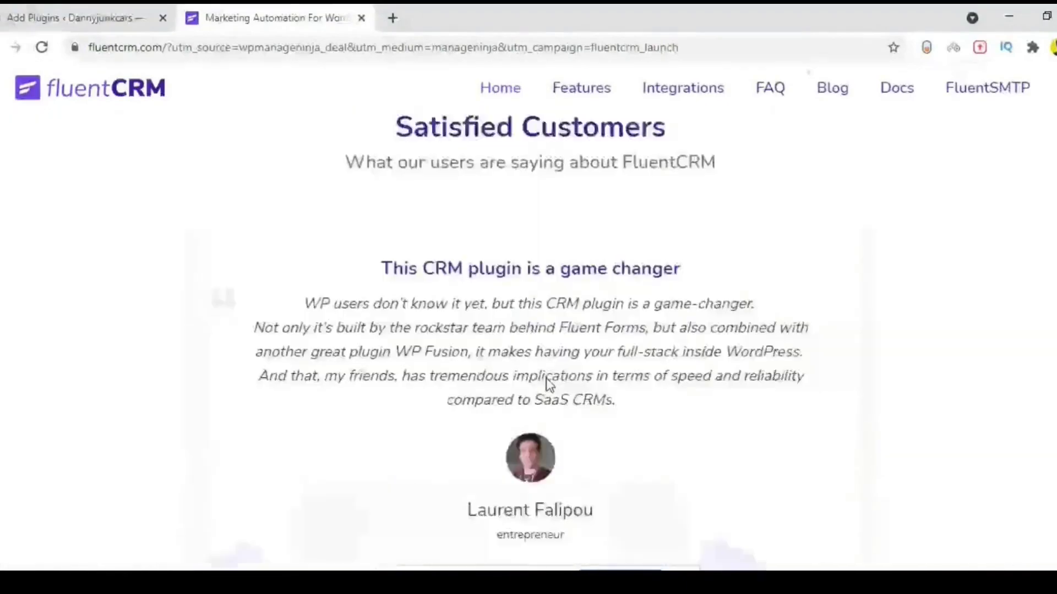
scroll(548, 380, down, 20)
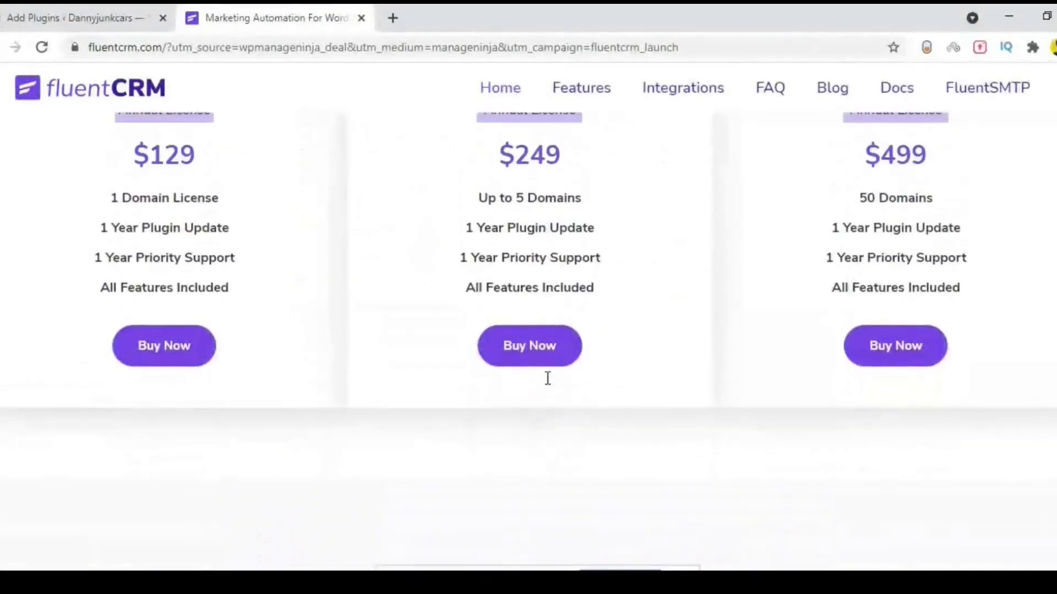
scroll(548, 377, up, 2)
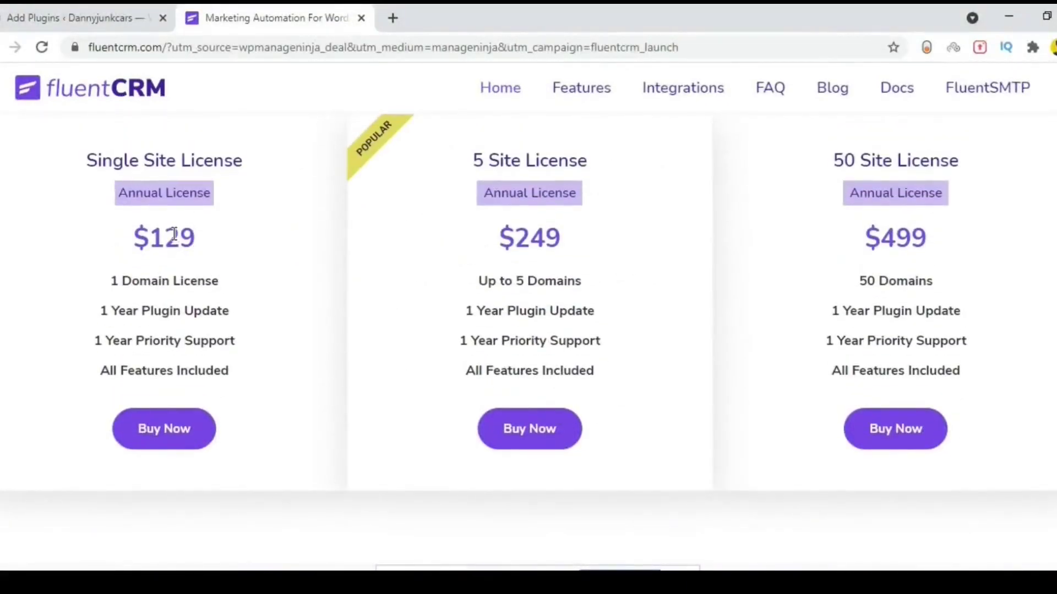
Highlight part of the $129 price, clear the selection, and compare the $129, $249 and $499 plans.
drag(174, 234, 195, 238)
scroll(283, 265, up, 2)
click(217, 335)
scroll(226, 333, down, 2)
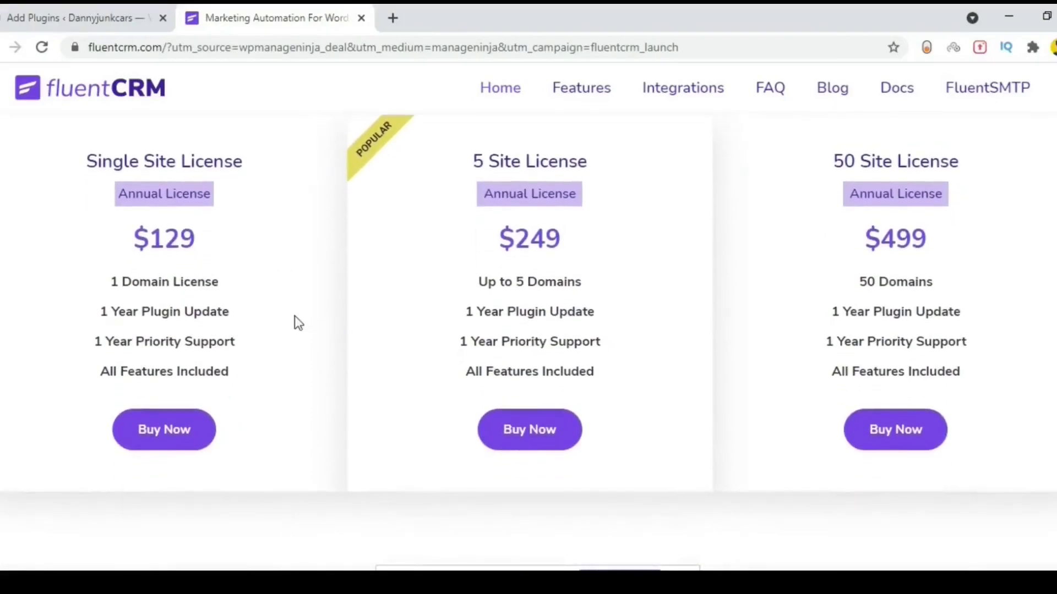
scroll(295, 323, up, 2)
scroll(685, 399, down, 2)
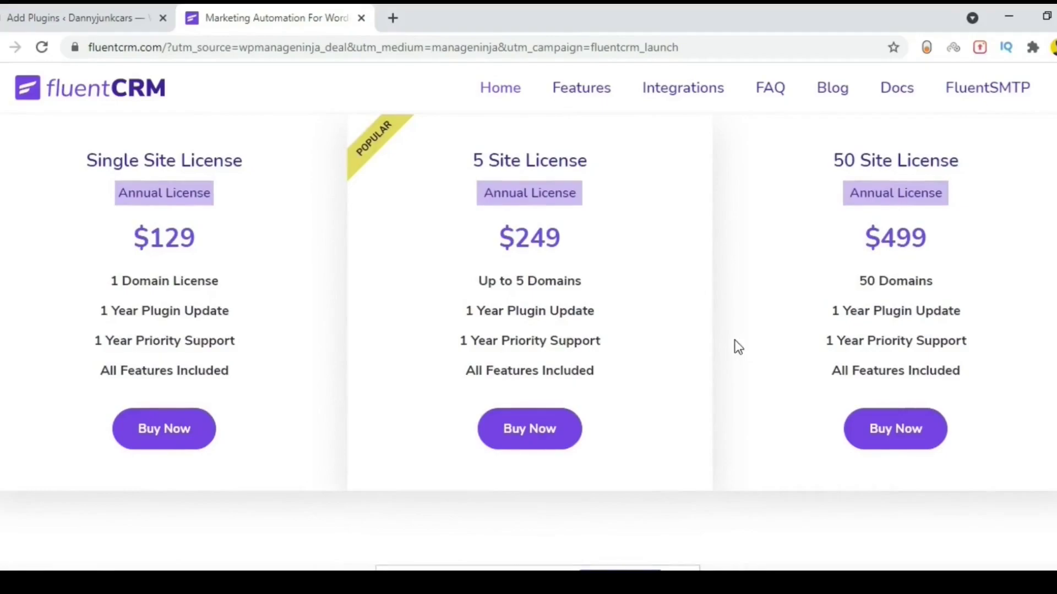
scroll(738, 347, up, 2)
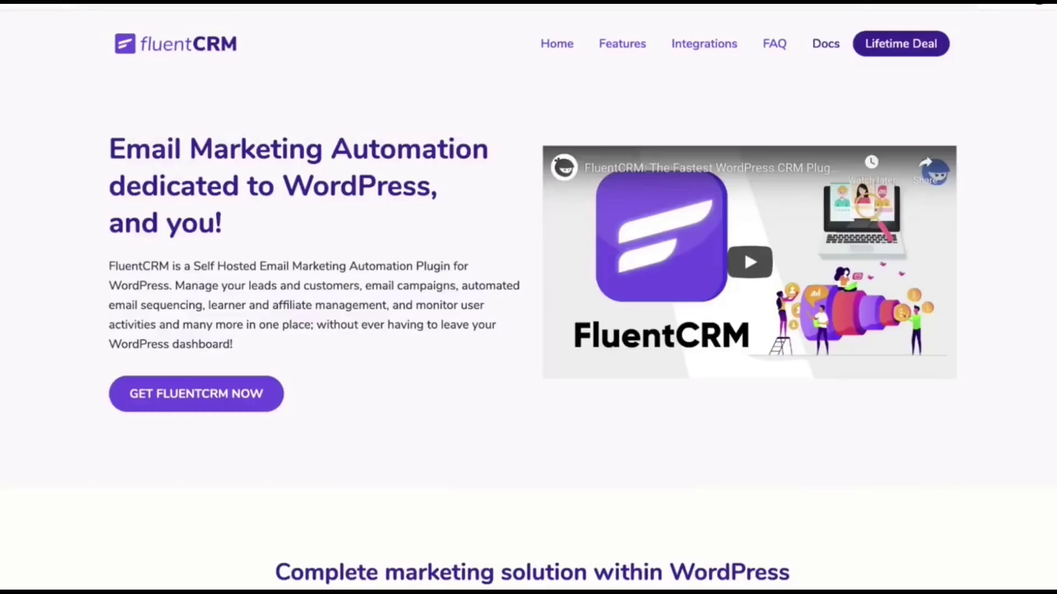
Scroll through the FluentCRM homepage feature cards and integrations.
scroll(508, 106, down, 5)
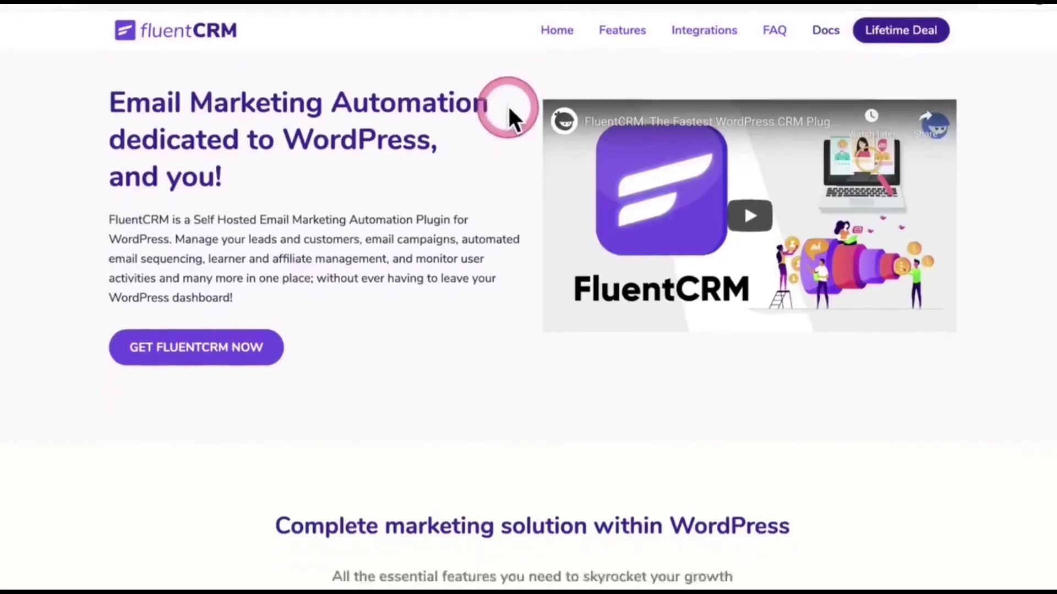
scroll(507, 106, down, 5)
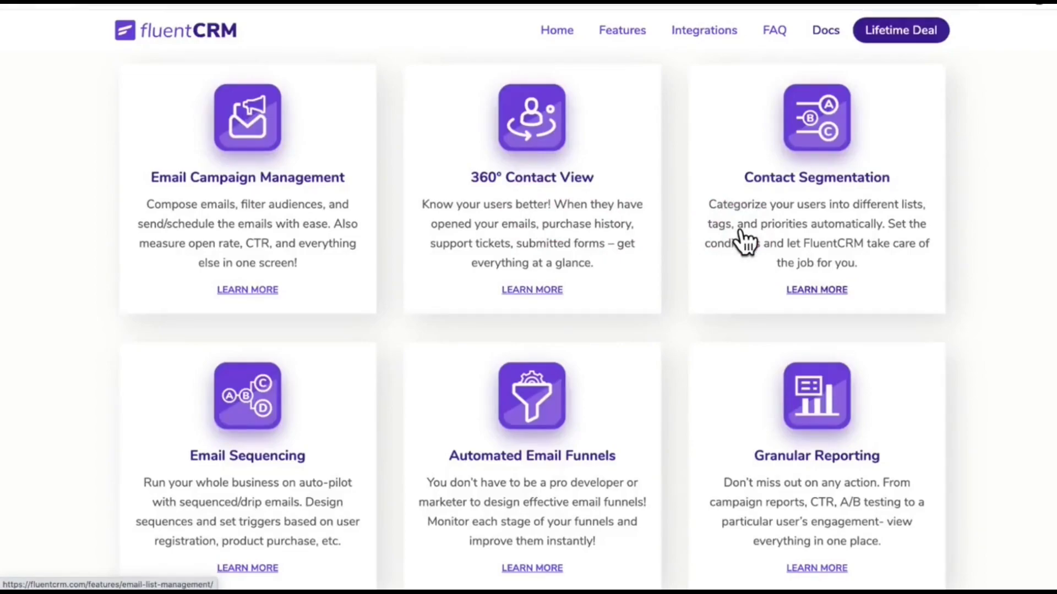
scroll(737, 231, down, 10)
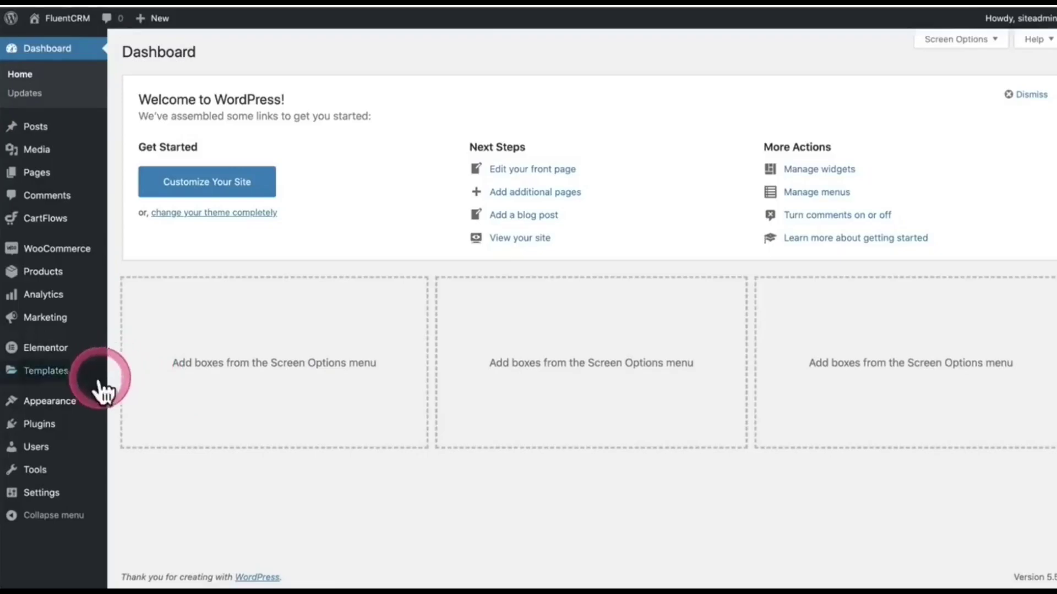
Upload and install fluent-crm.zip as a new plugin, activate it, and launch FluentCRM.
mouse_move(46, 432)
click(138, 447)
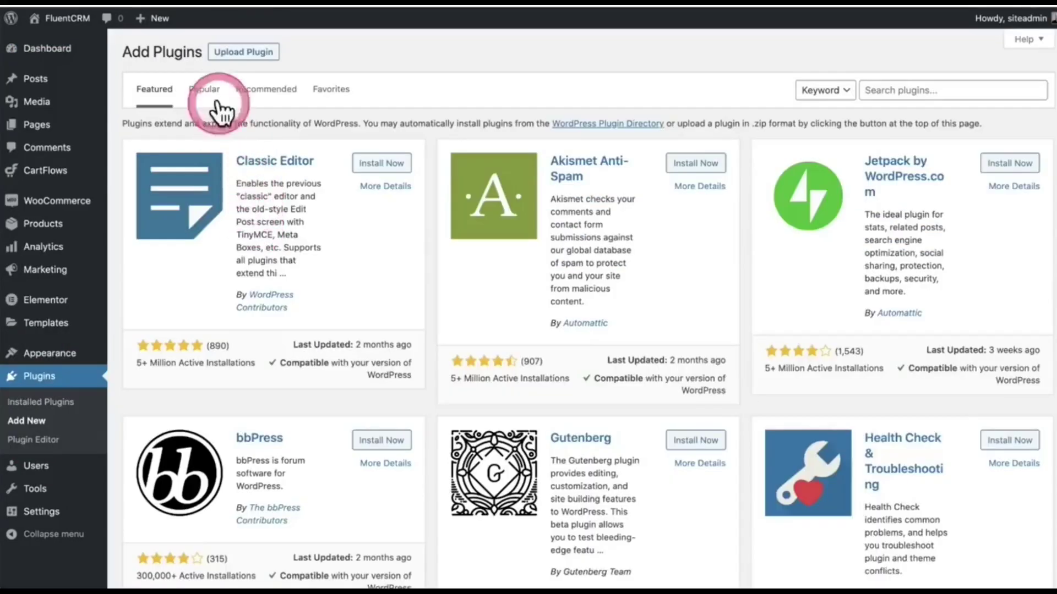
click(247, 53)
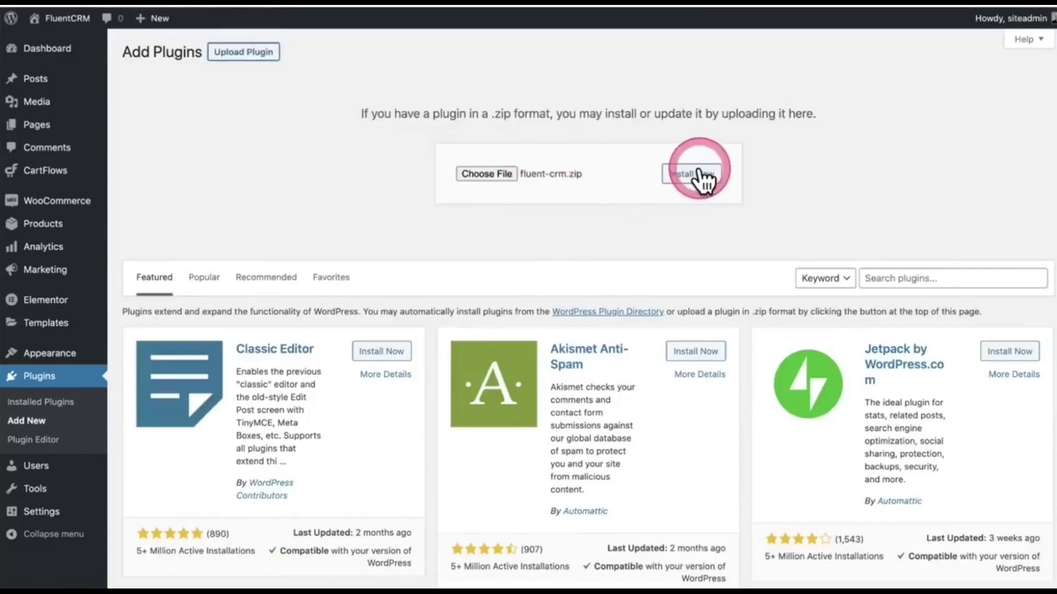
click(692, 174)
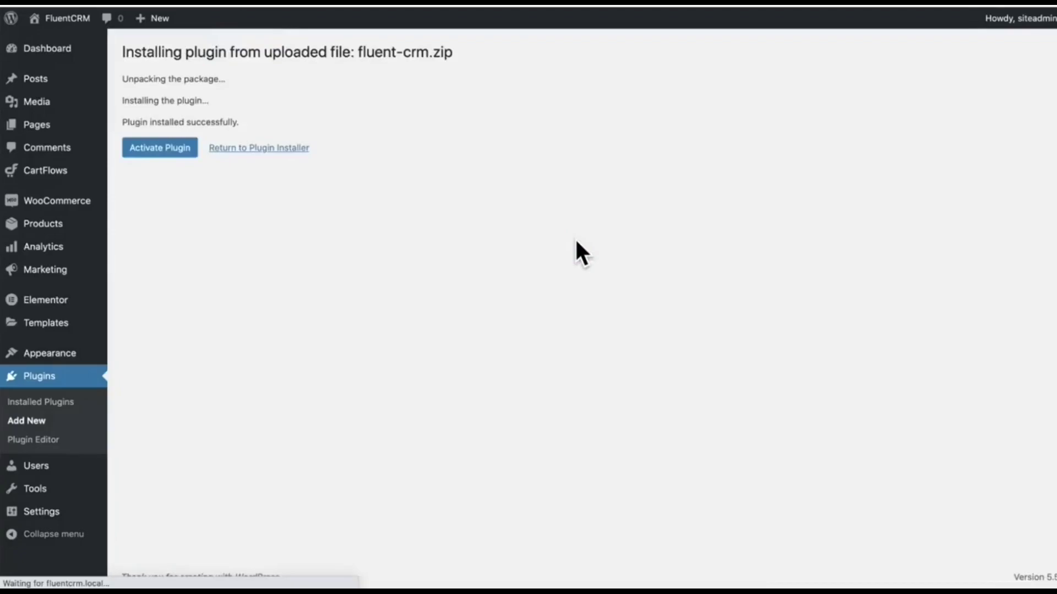
click(560, 238)
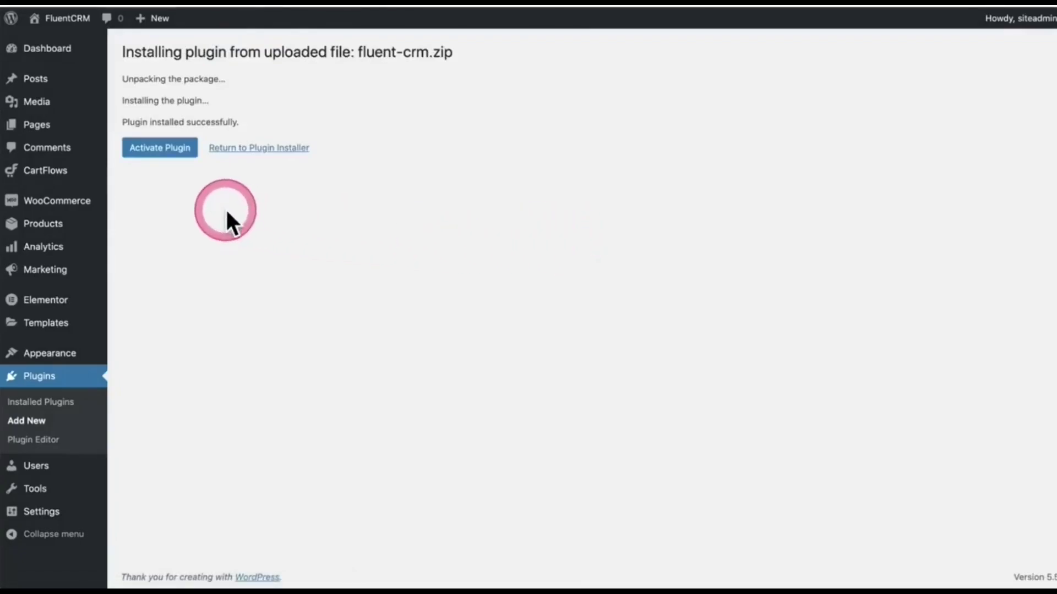
click(177, 150)
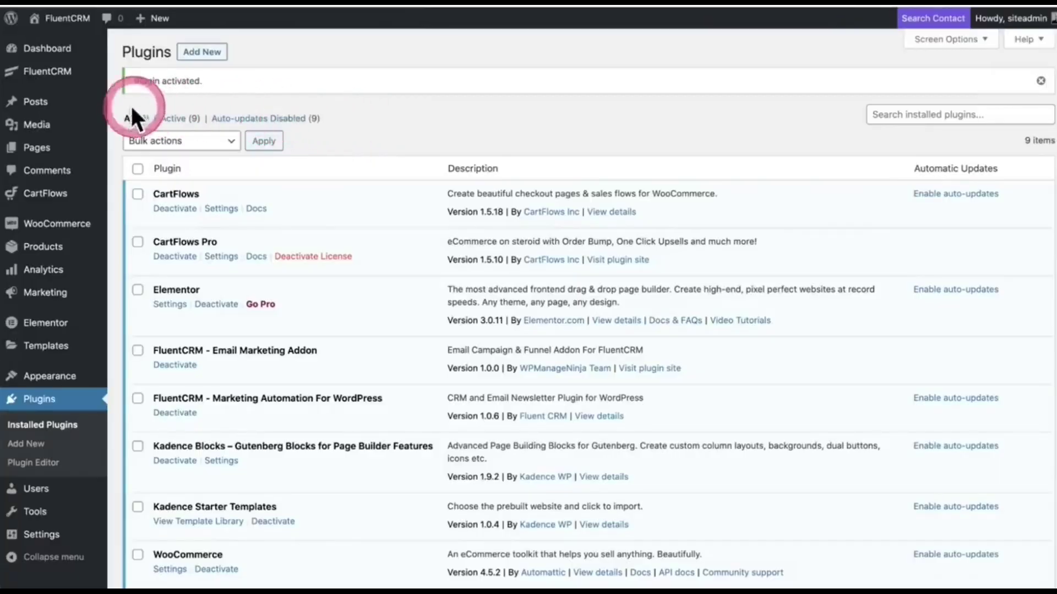
click(62, 80)
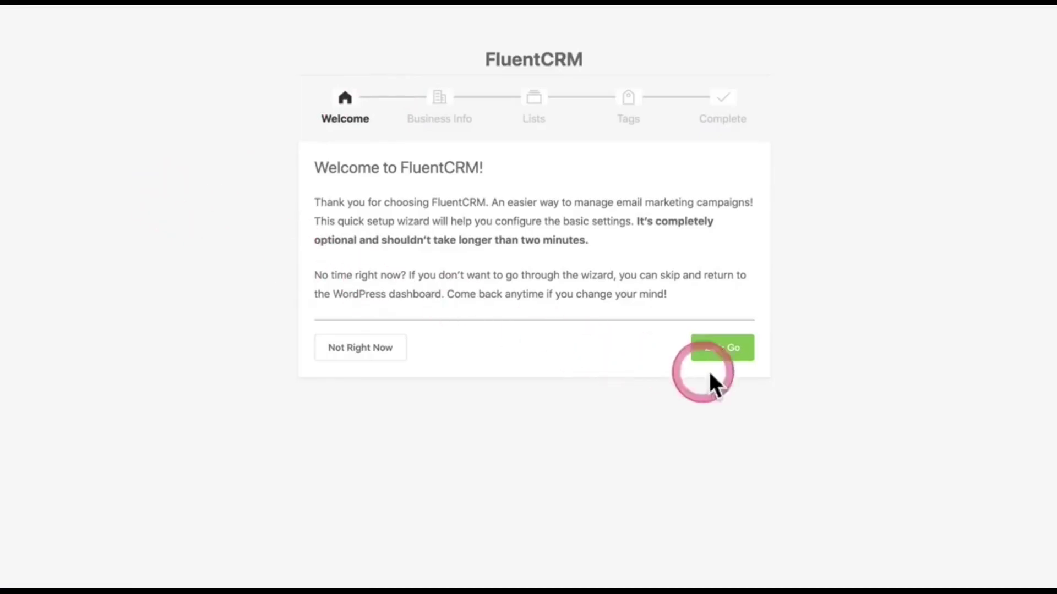
Go through the wizard's business information, lists and tags steps.
click(723, 355)
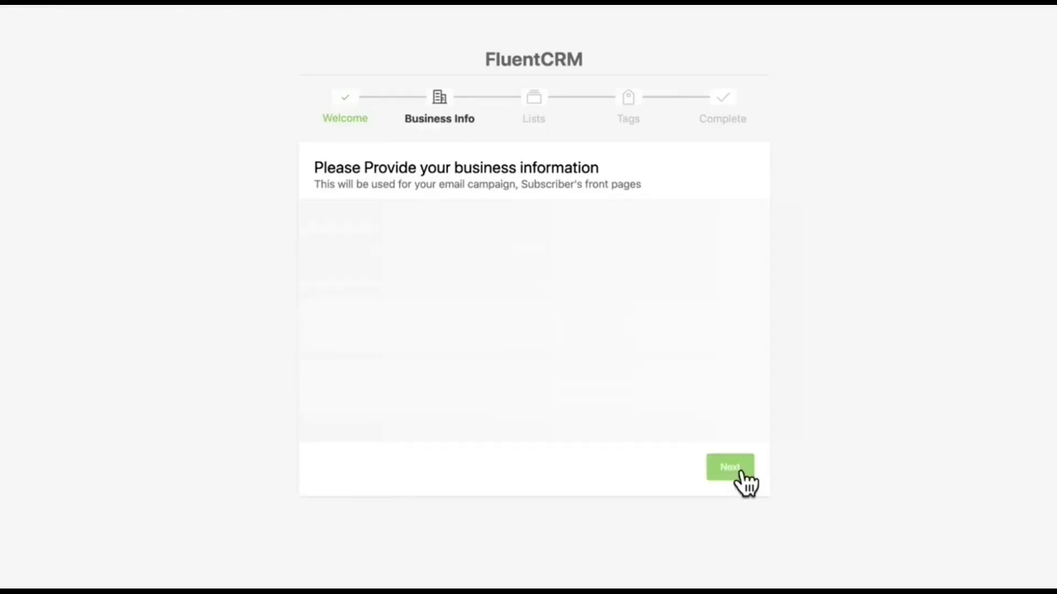
click(740, 471)
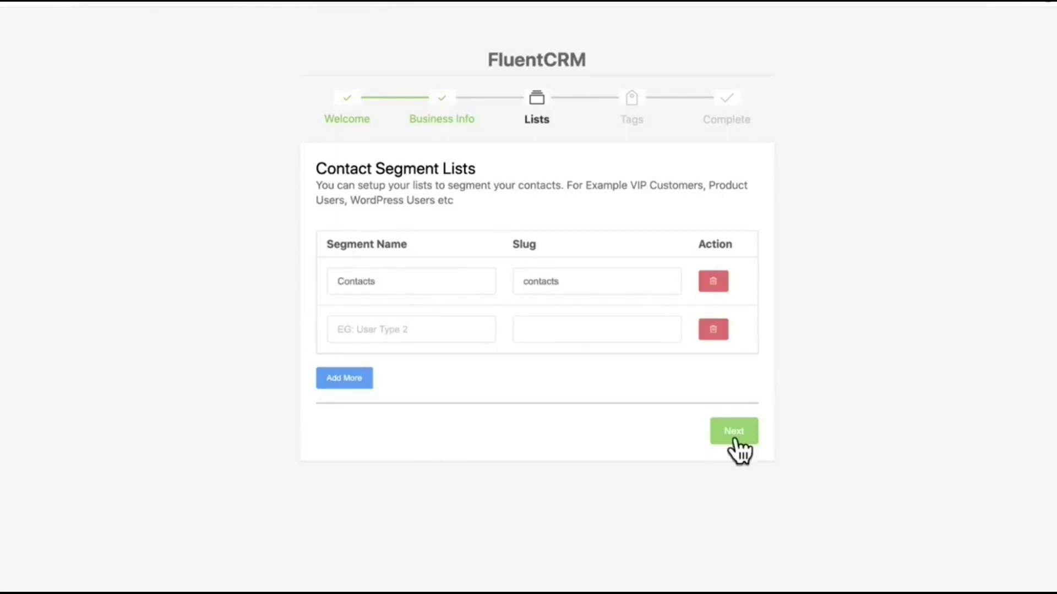
click(735, 440)
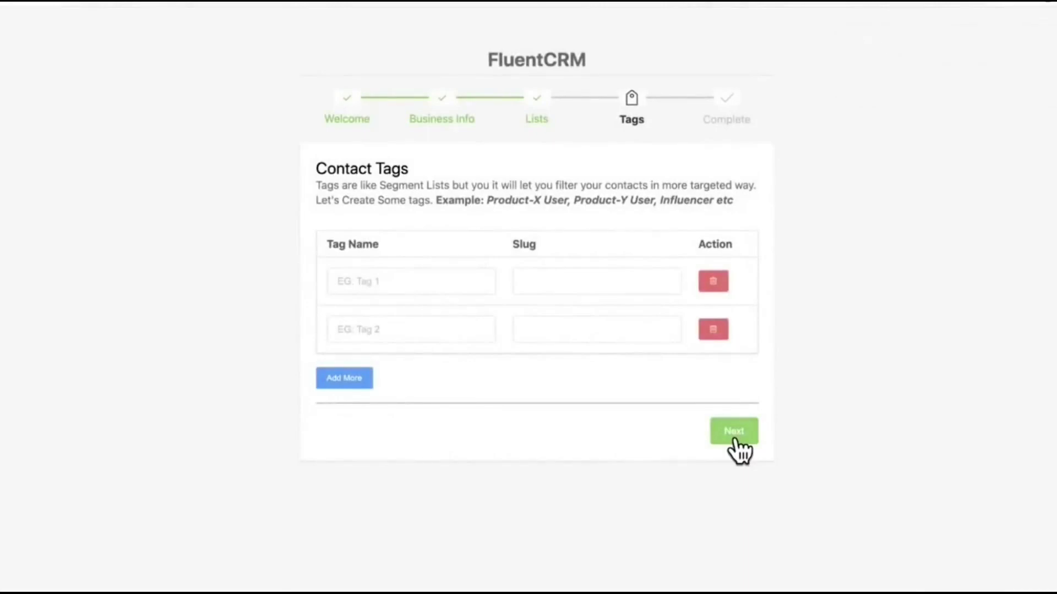
click(736, 440)
Skip installing Fluent Forms, complete the installation, and go to the CRM dashboard.
click(612, 259)
click(336, 260)
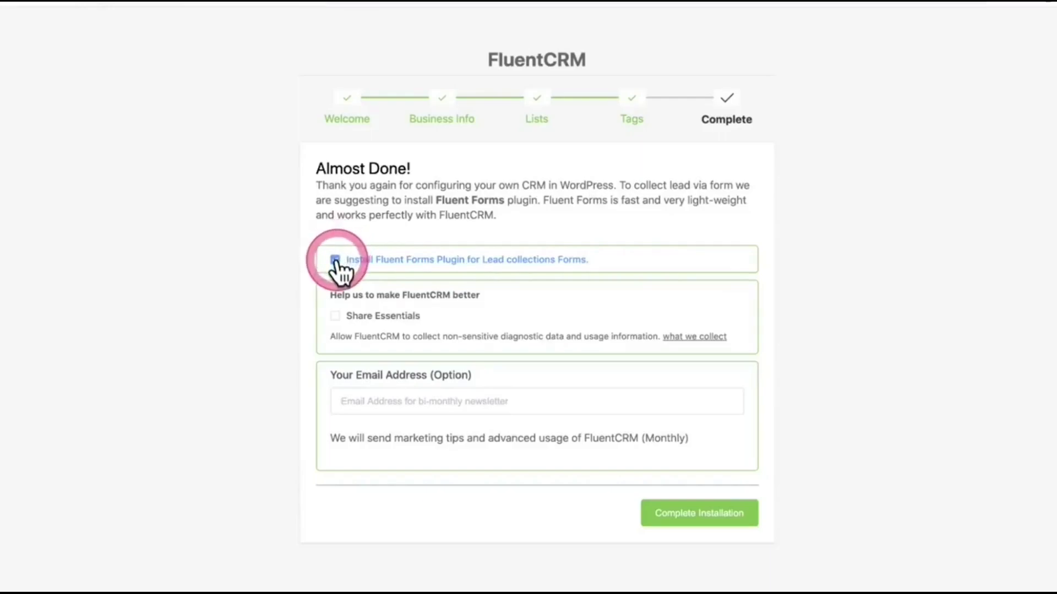
click(335, 260)
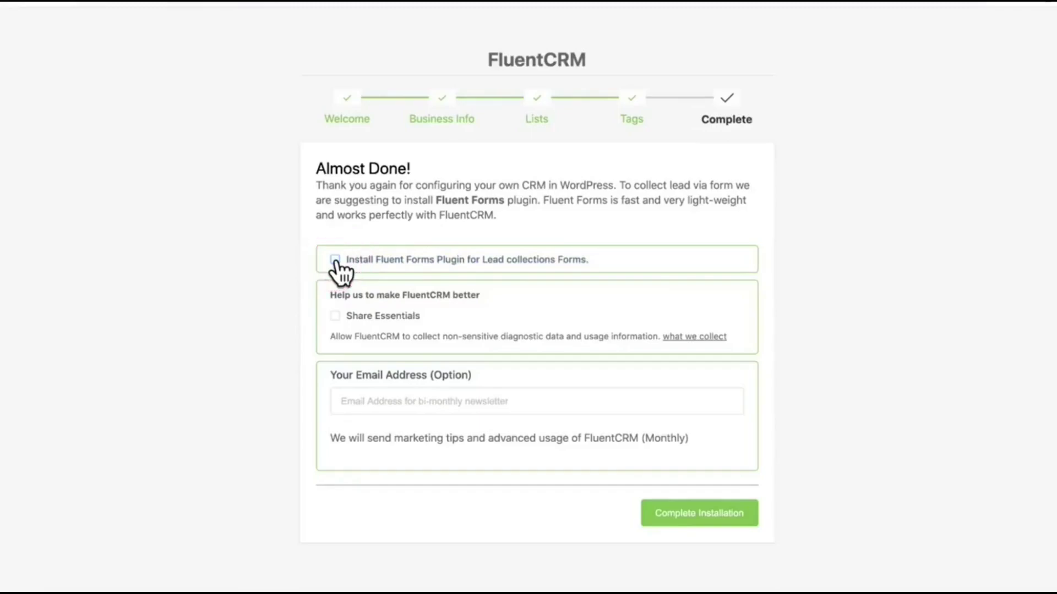
click(500, 424)
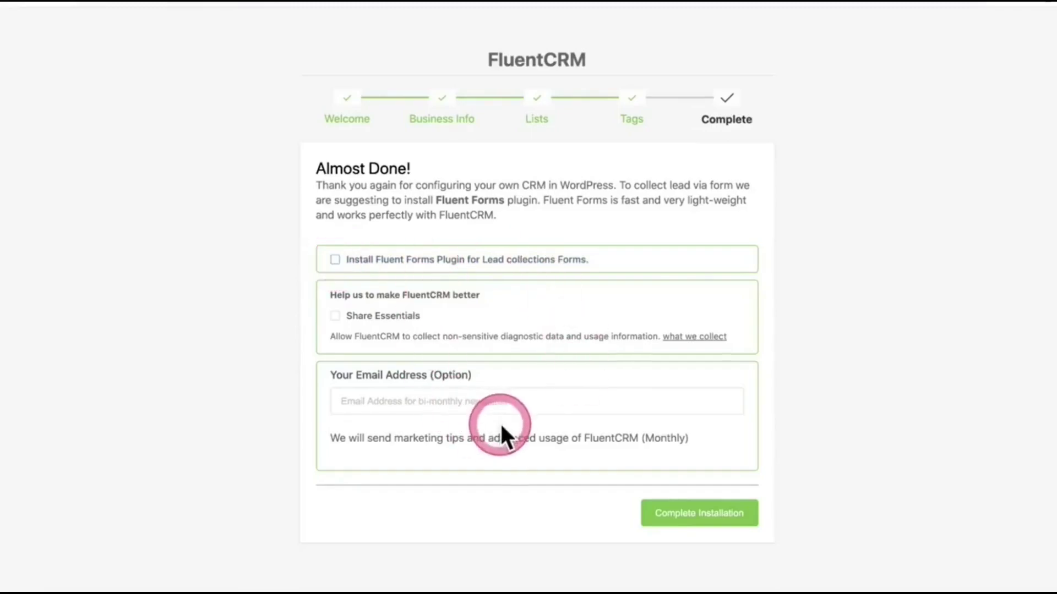
click(675, 517)
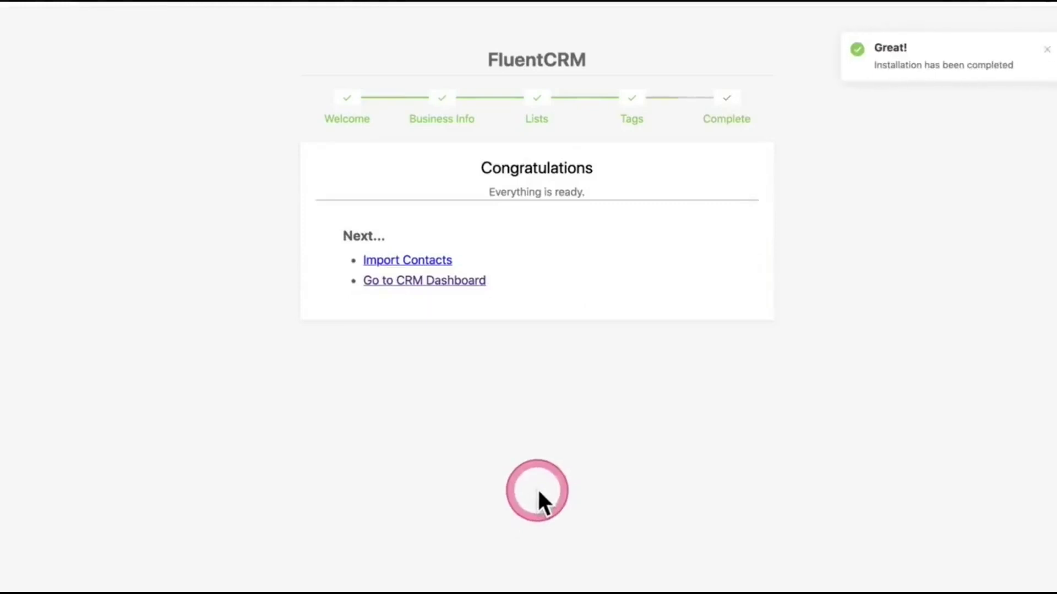
click(357, 313)
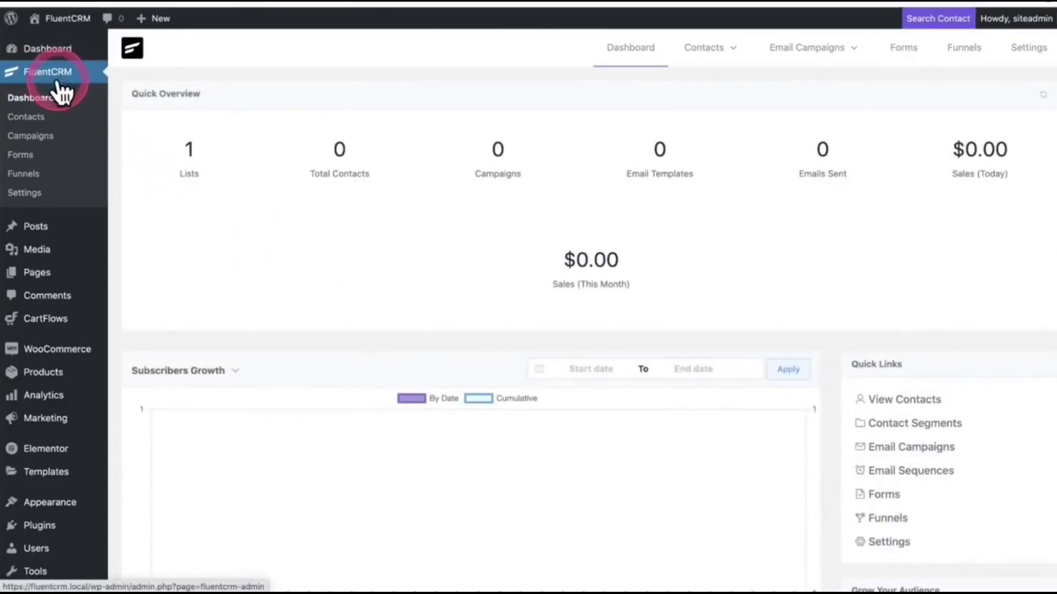
Confirm the Contacts list is empty, then go to Email Campaigns > Email Templates.
click(48, 118)
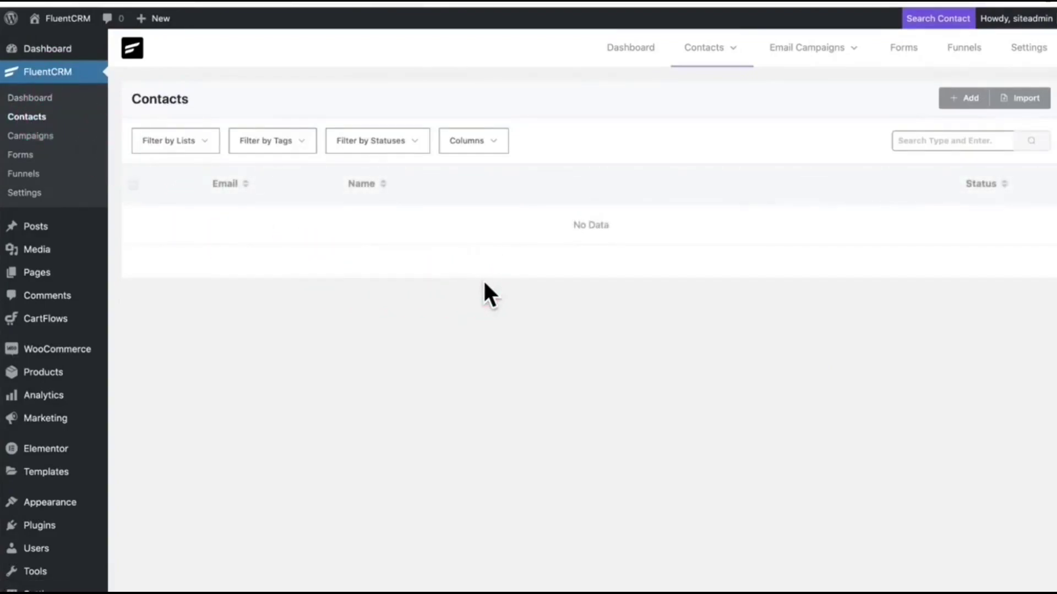
mouse_move(807, 48)
click(797, 139)
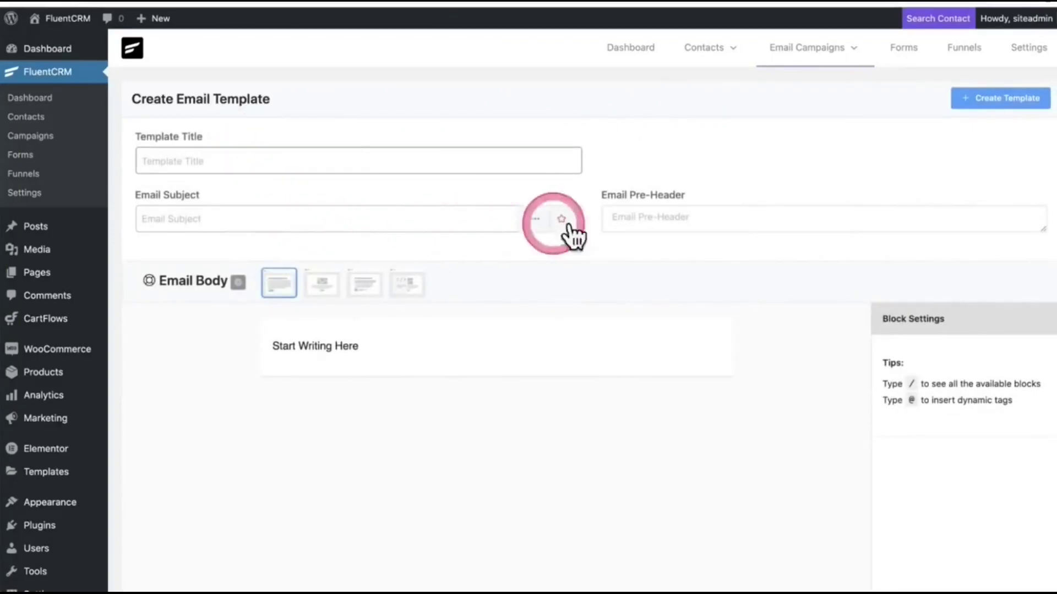
Look over the email styling settings and the merge tags available for the subject.
scroll(279, 165, down, 2)
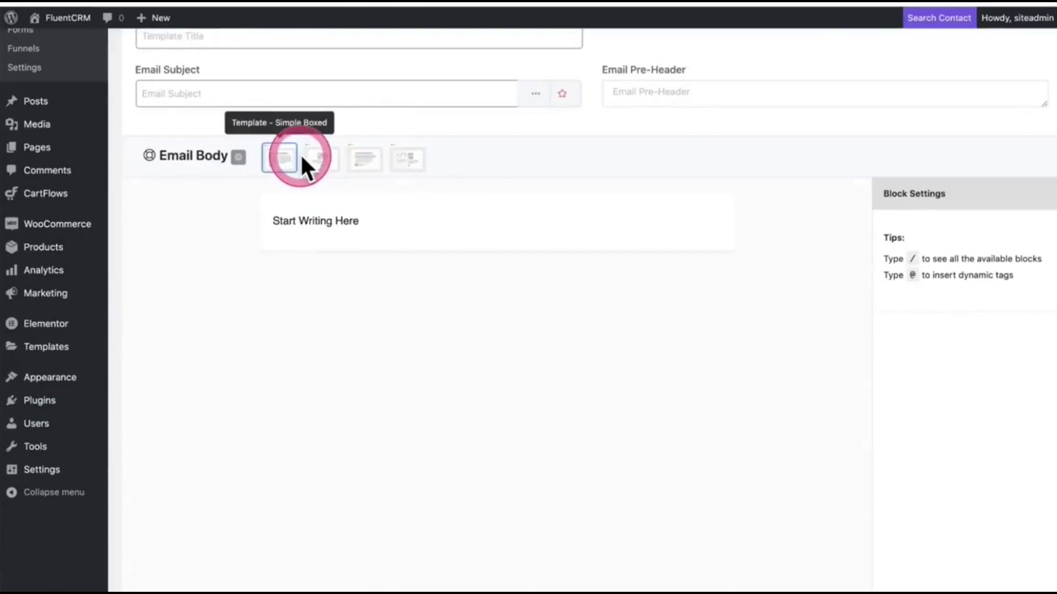
click(237, 159)
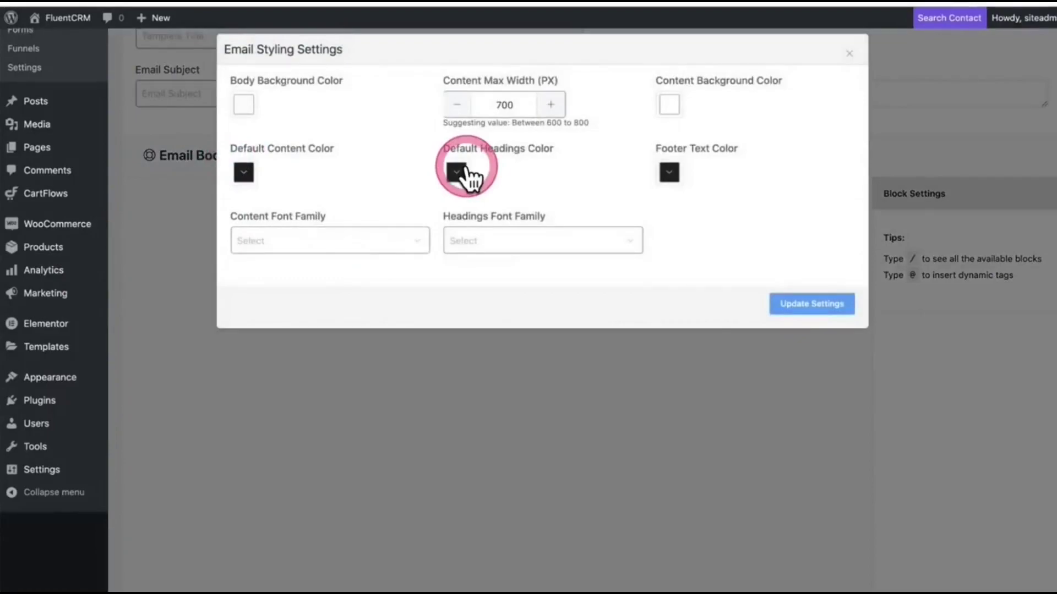
key(Escape)
scroll(399, 276, up, 3)
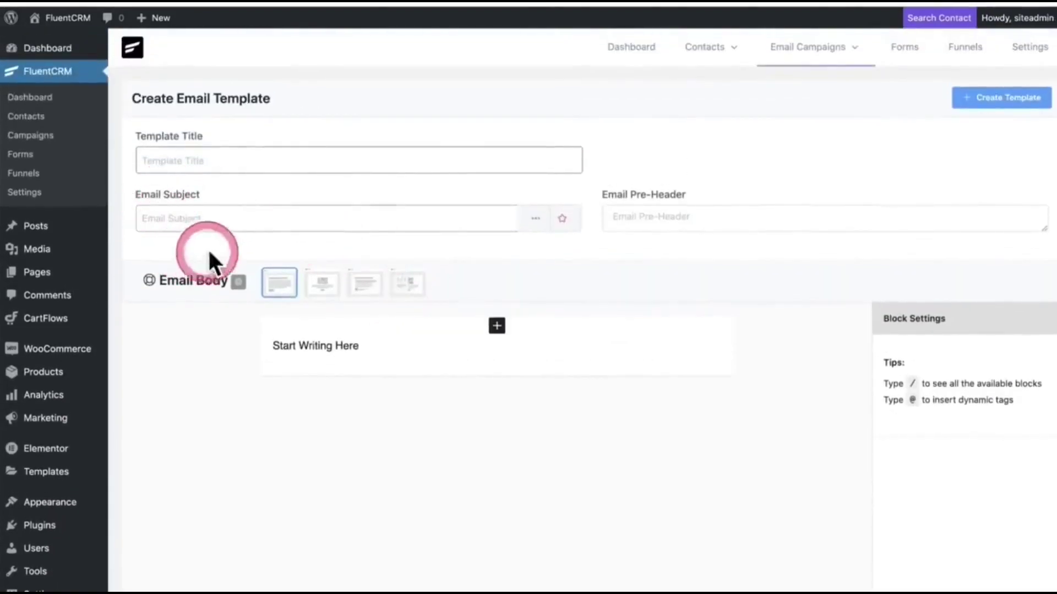
click(535, 218)
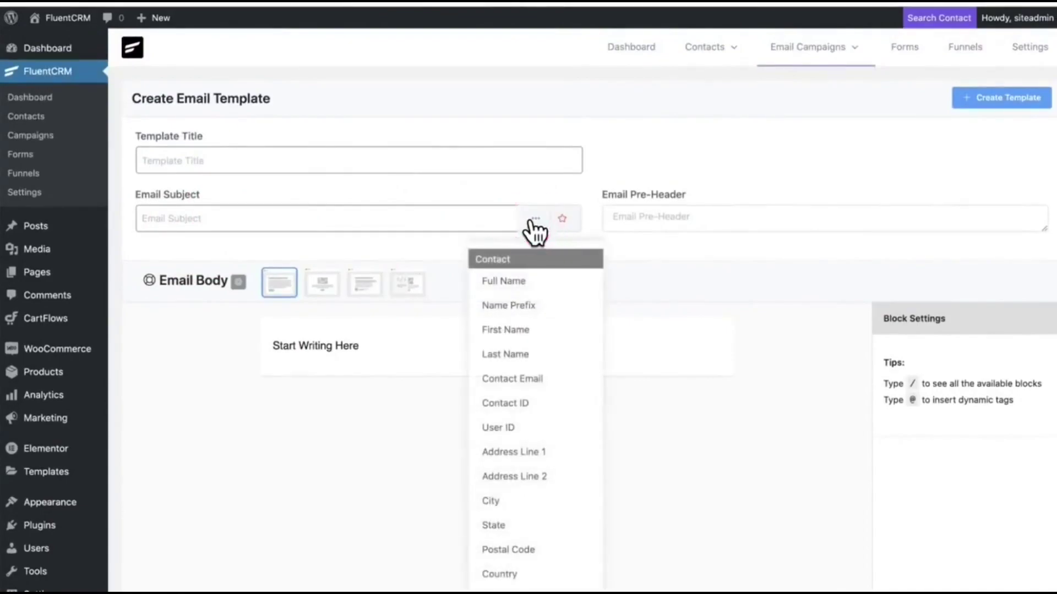
click(541, 288)
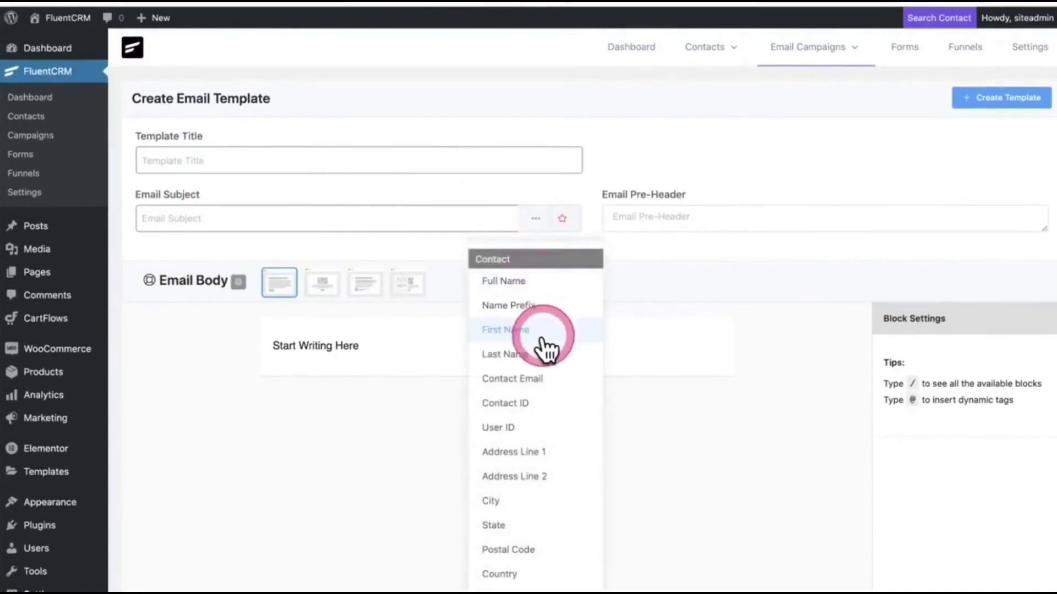
scroll(539, 374, down, 6)
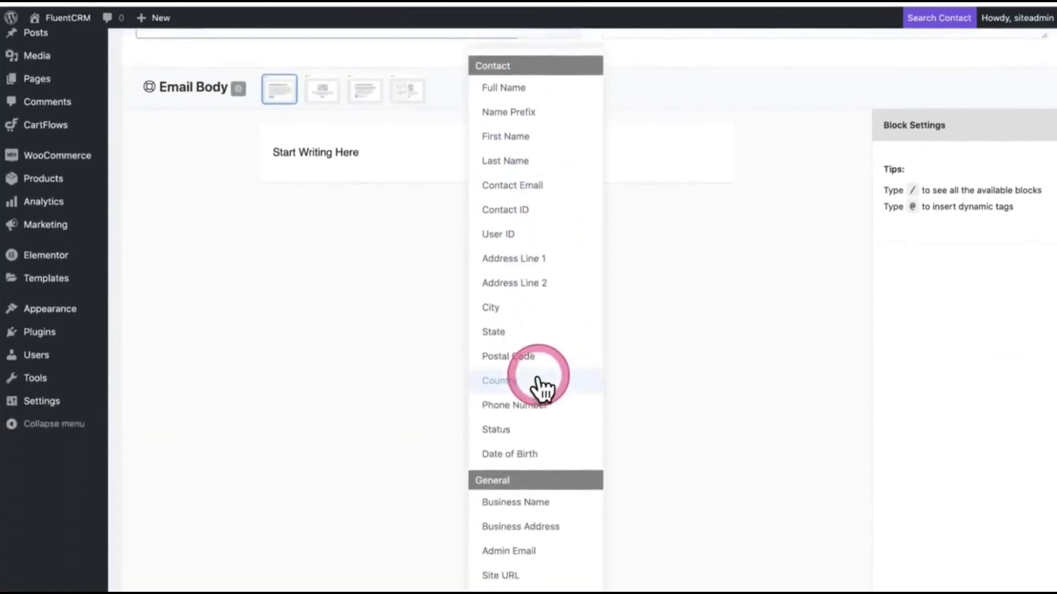
scroll(542, 391, up, 6)
Replace the placeholder body with a 'Here is my heading' heading and a {{contact.first_name}} line.
click(391, 338)
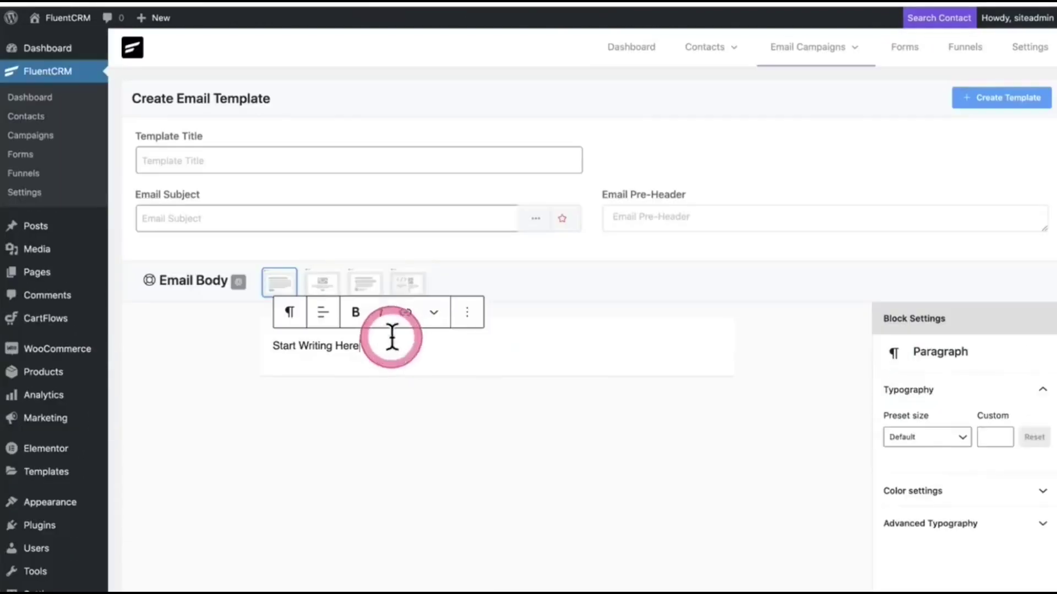
triple_click(388, 344)
text(/)
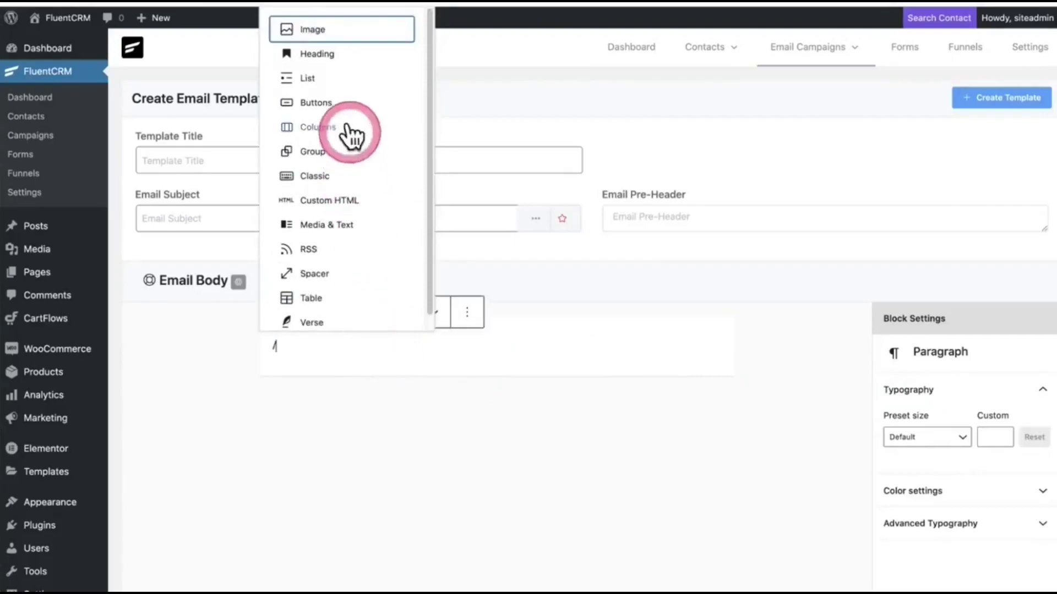
scroll(354, 236, down, 2)
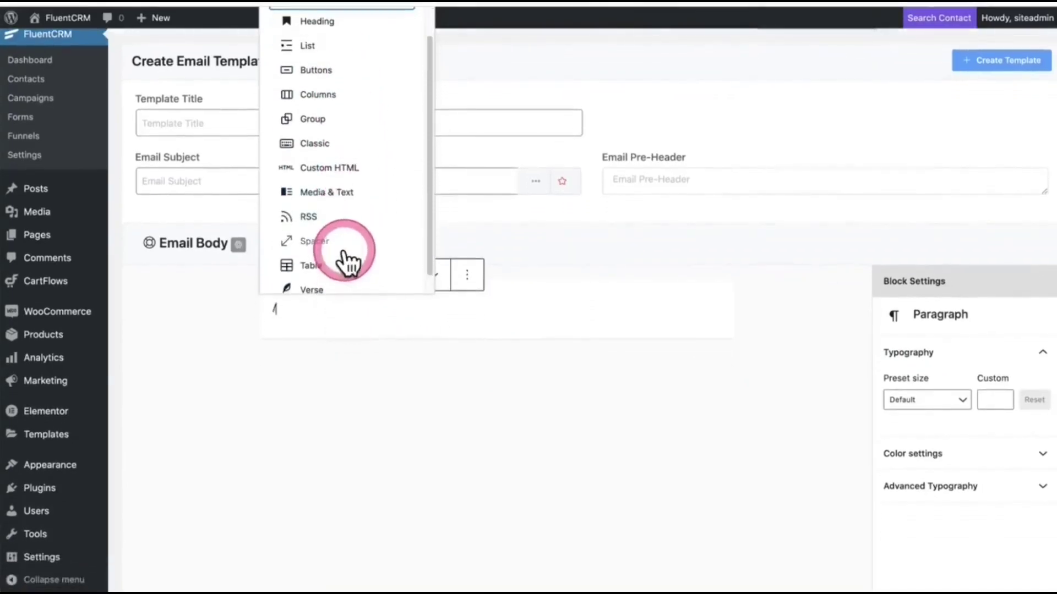
scroll(349, 278, up, 2)
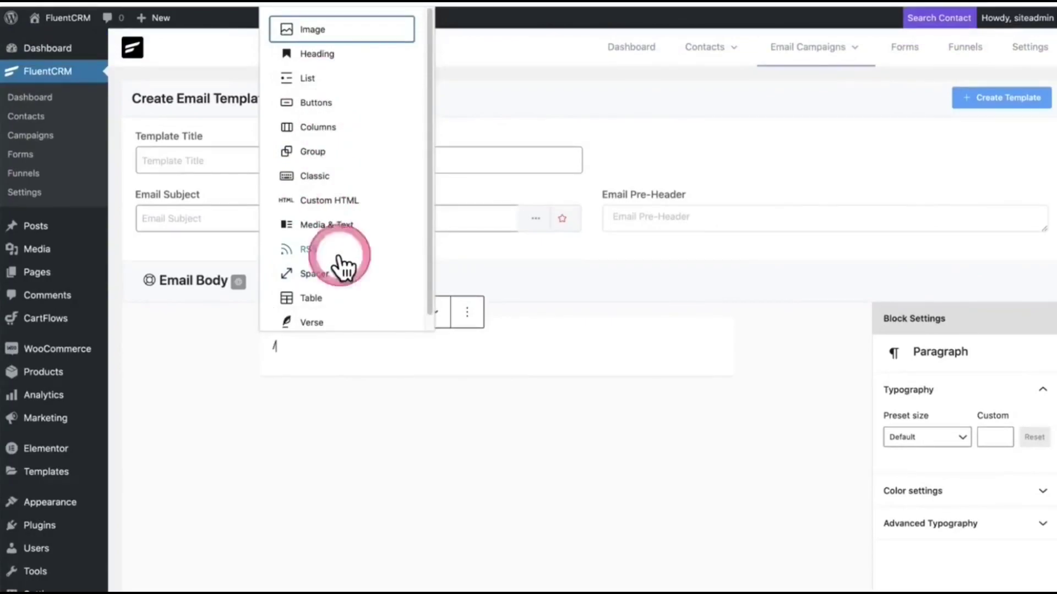
click(341, 54)
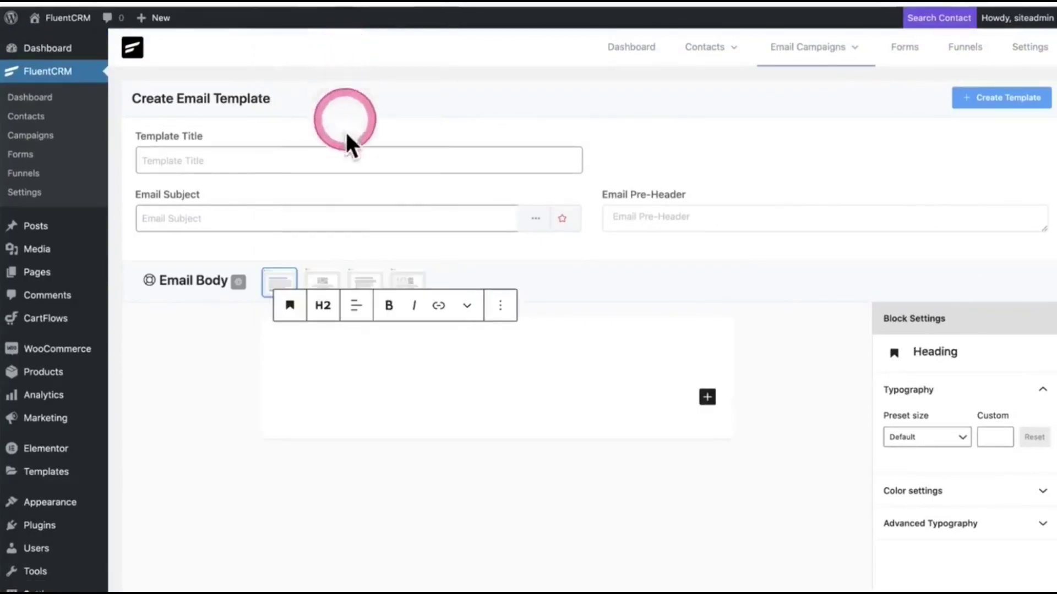
text(Here is my heading)
key(Return)
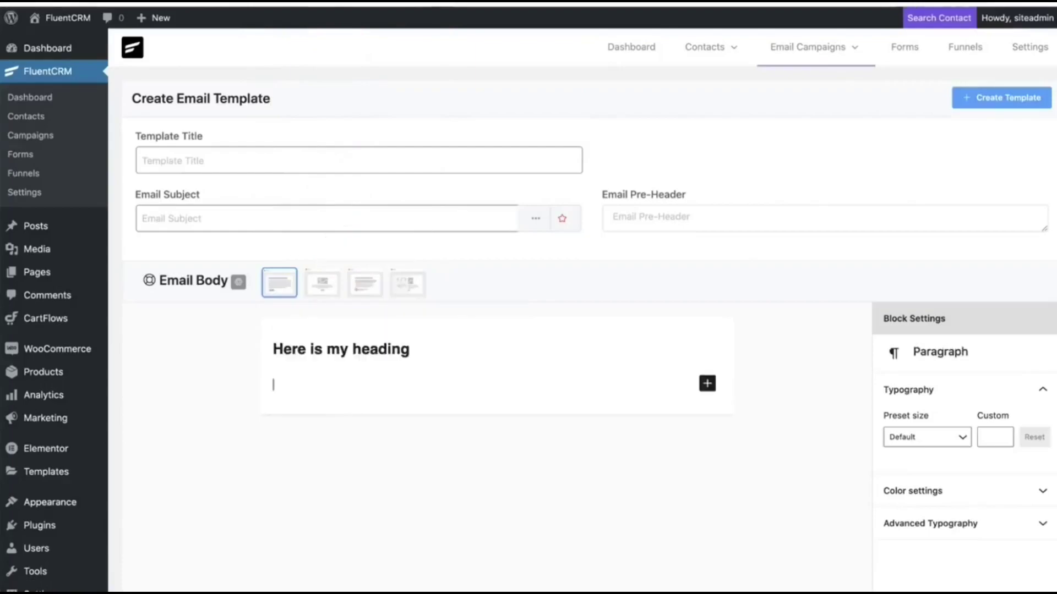
text({{contact.first_name)
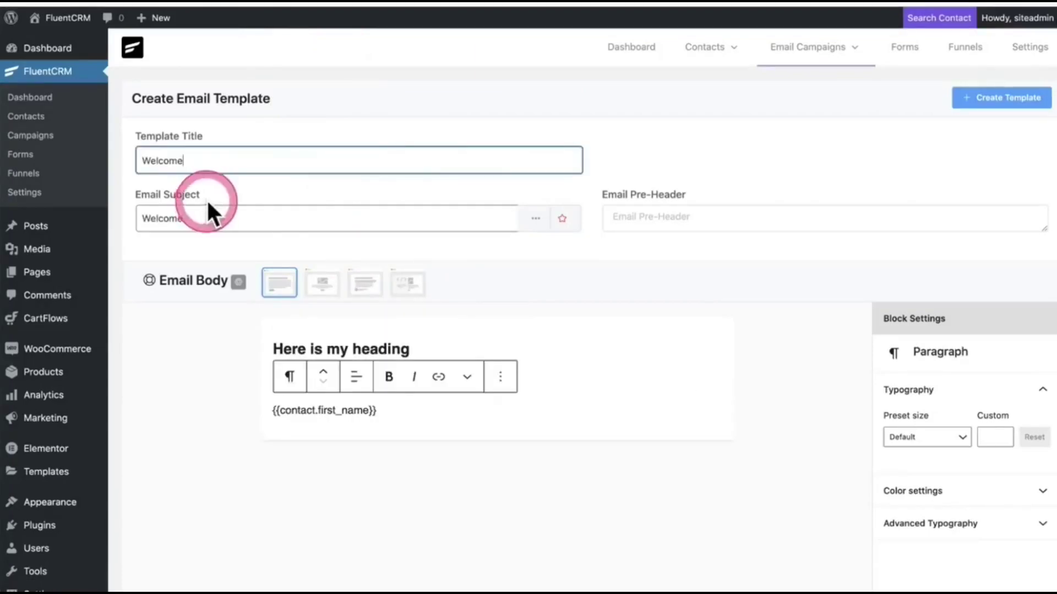
scroll(776, 232, down, 5)
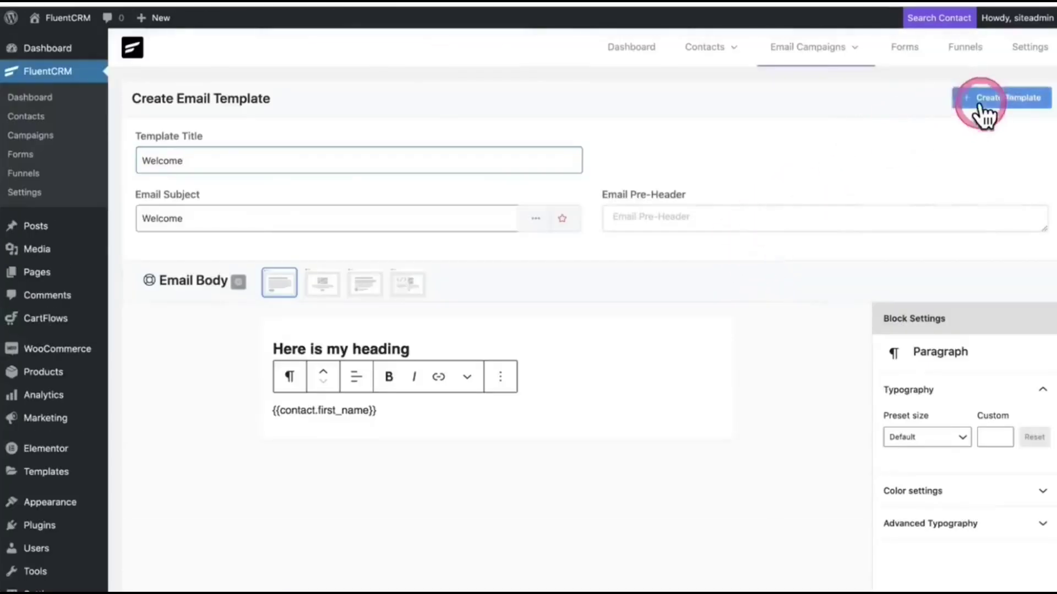
Save the Welcome template, then go back to the Email Templates list.
click(988, 99)
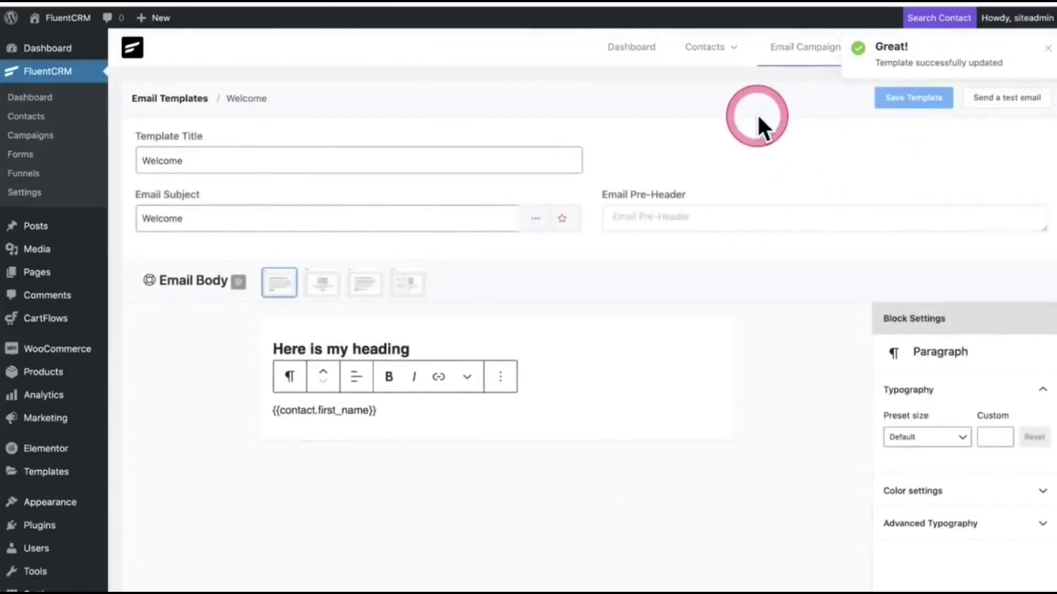
click(782, 49)
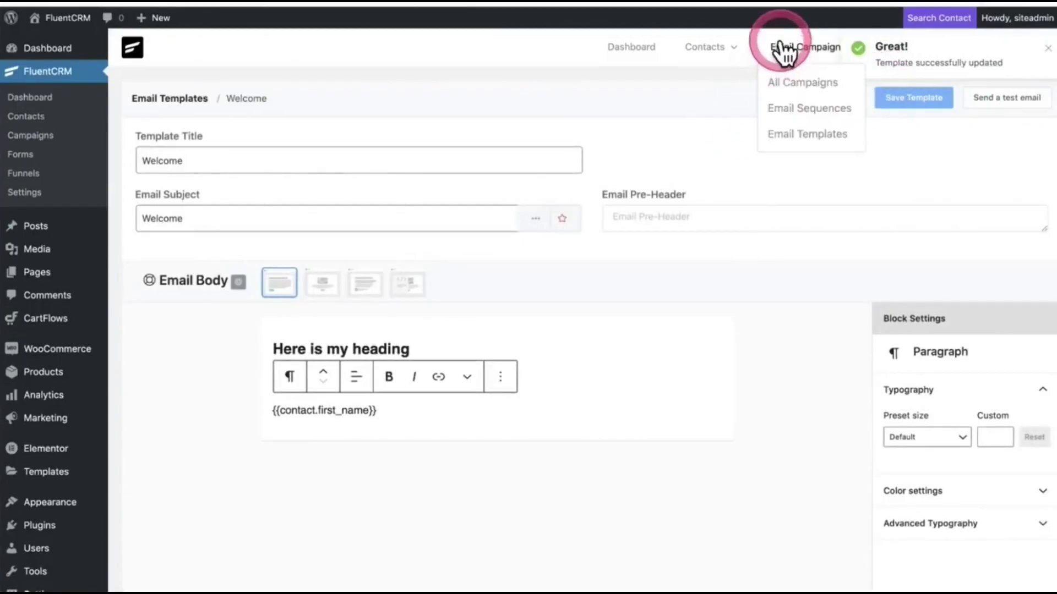
click(798, 135)
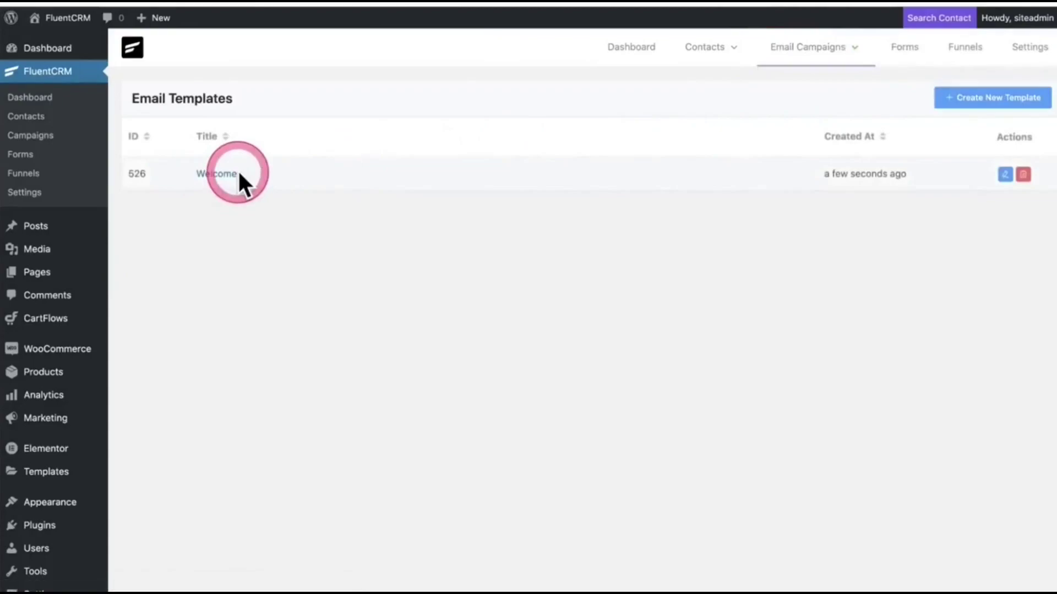
Create the 'Onboarding' email sequence and add its first sequence email.
mouse_move(809, 47)
click(793, 113)
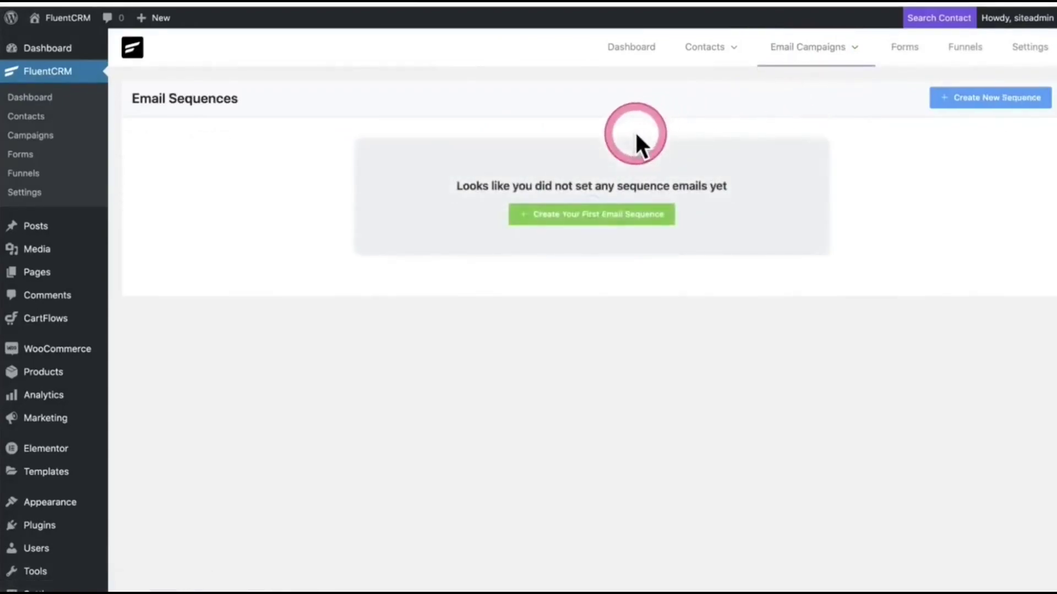
click(573, 216)
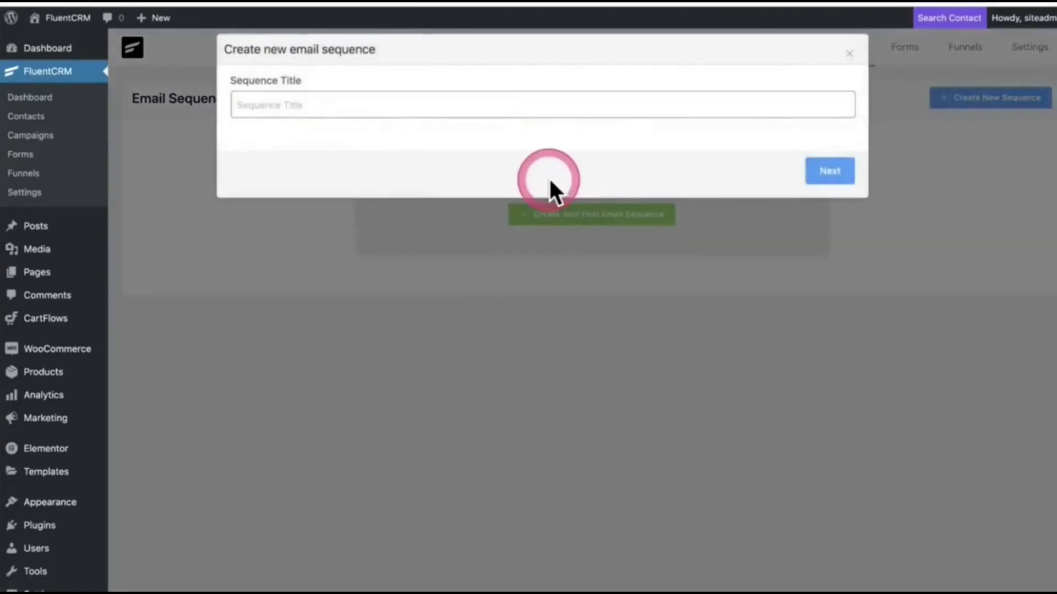
click(413, 103)
text(Onboarding)
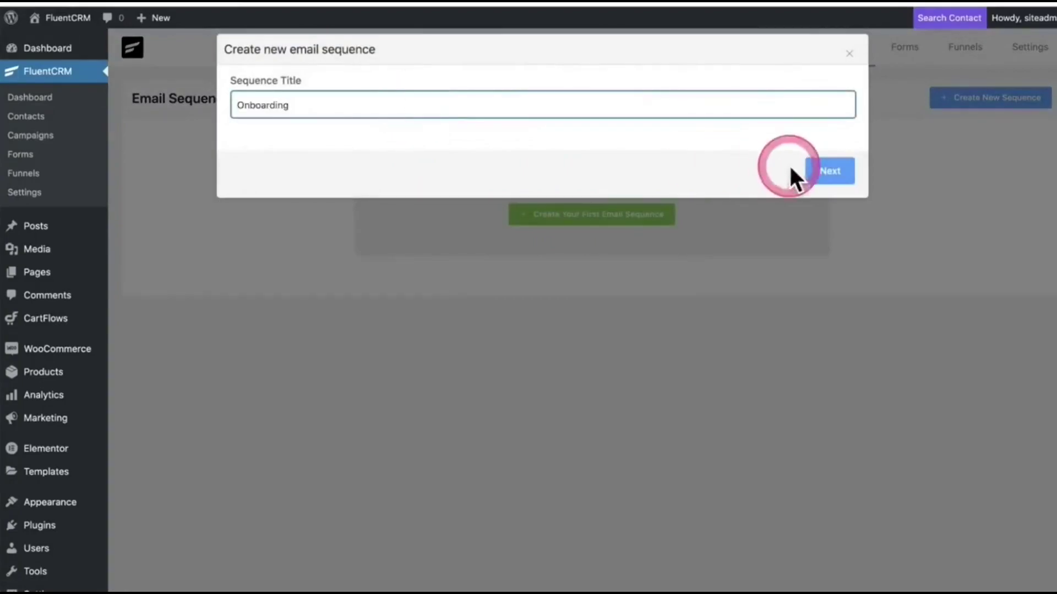
click(813, 175)
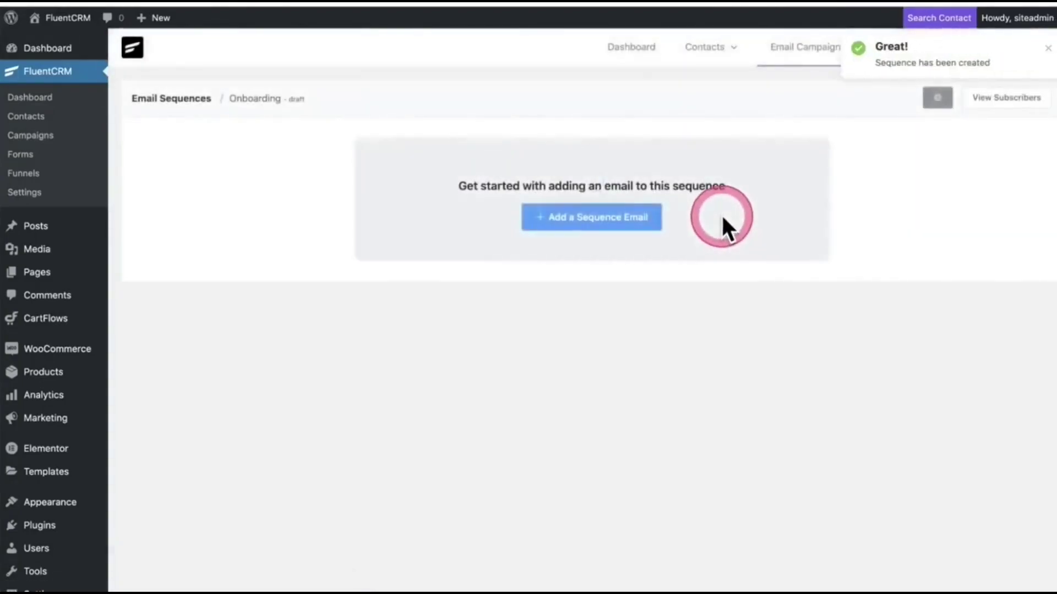
click(622, 219)
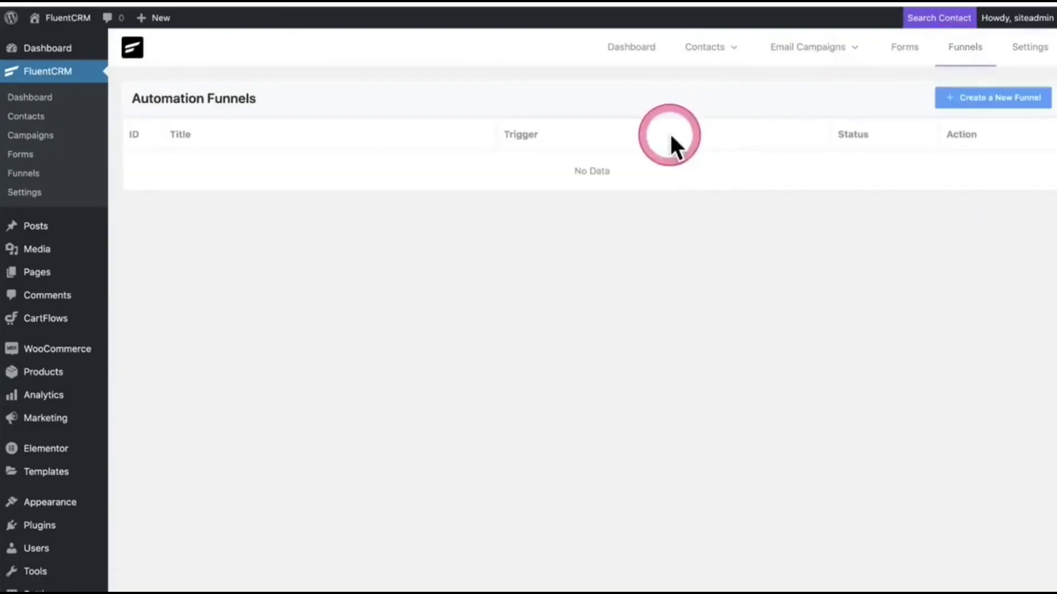
Create a 'WooCommerce Purchase' funnel in the WooCommerce category with the WooCommerce - New Order trigger.
click(967, 105)
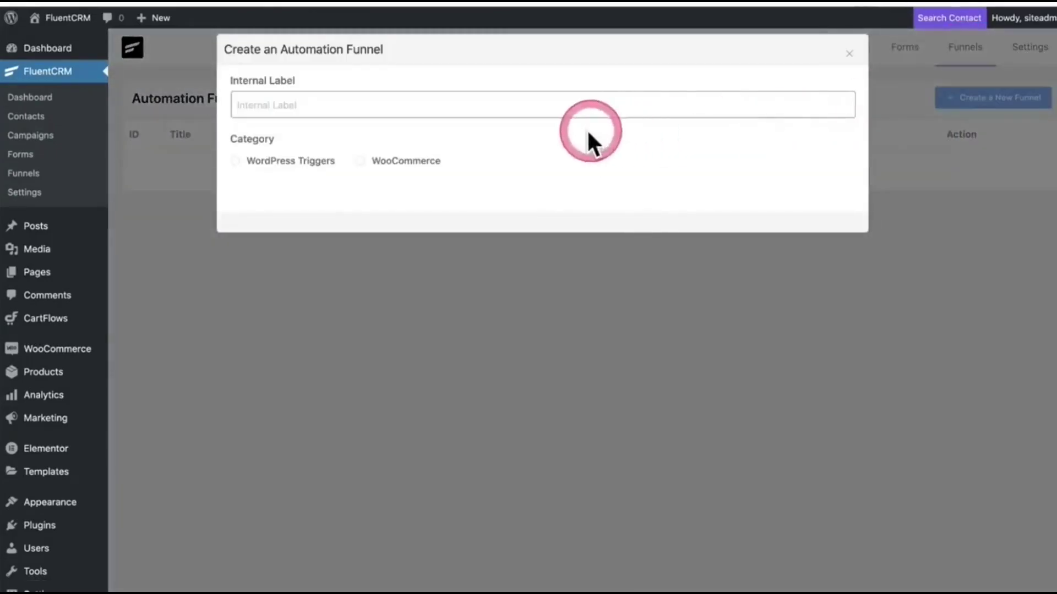
click(344, 105)
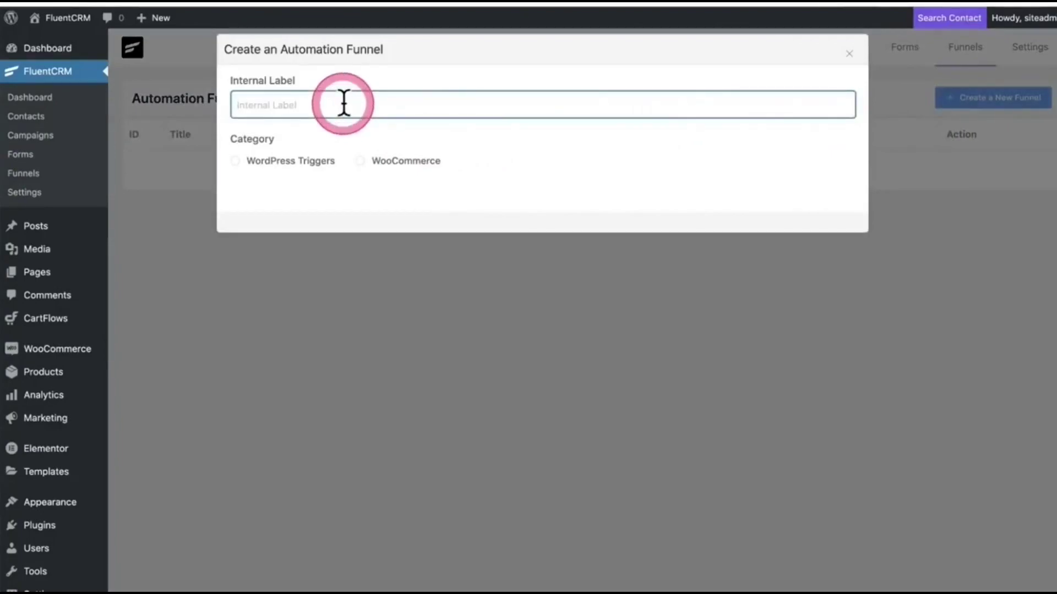
text(WooCommerce Purchase)
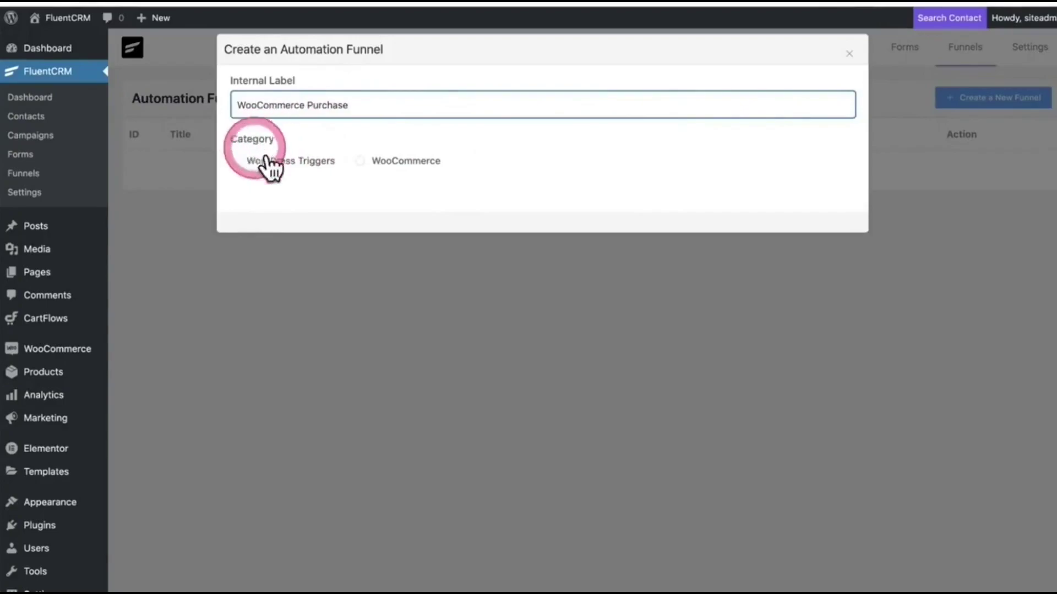
click(364, 166)
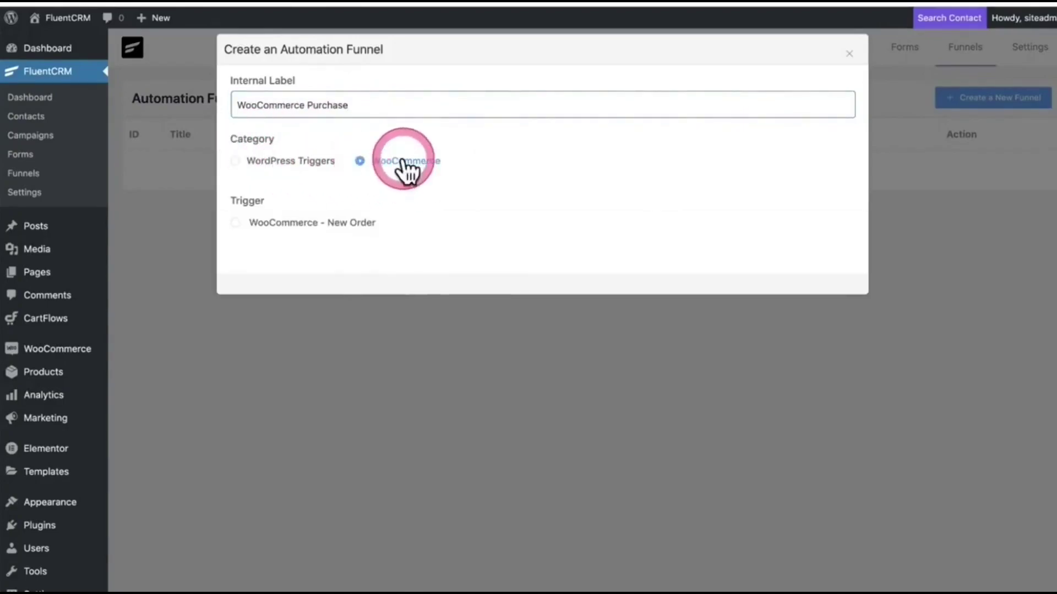
click(242, 225)
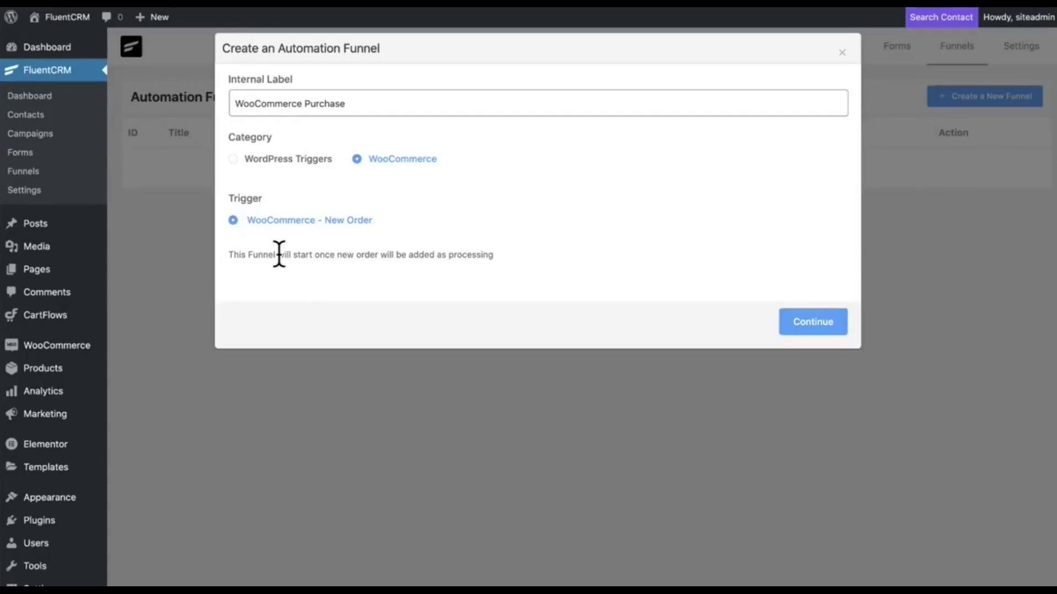
click(790, 325)
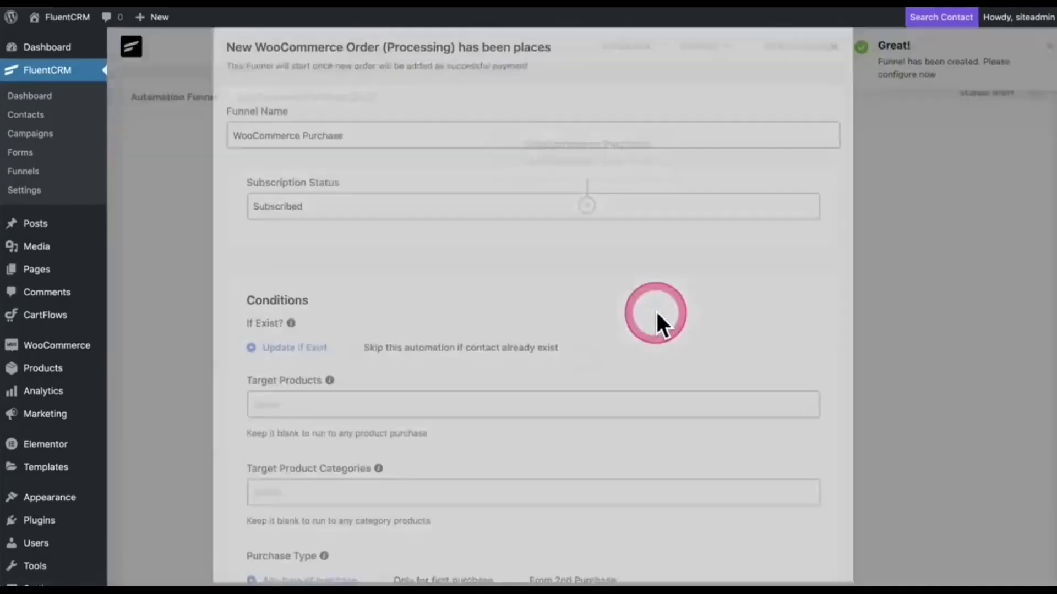
Save the funnel's trigger settings, keeping the default conditions.
scroll(567, 301, down, 5)
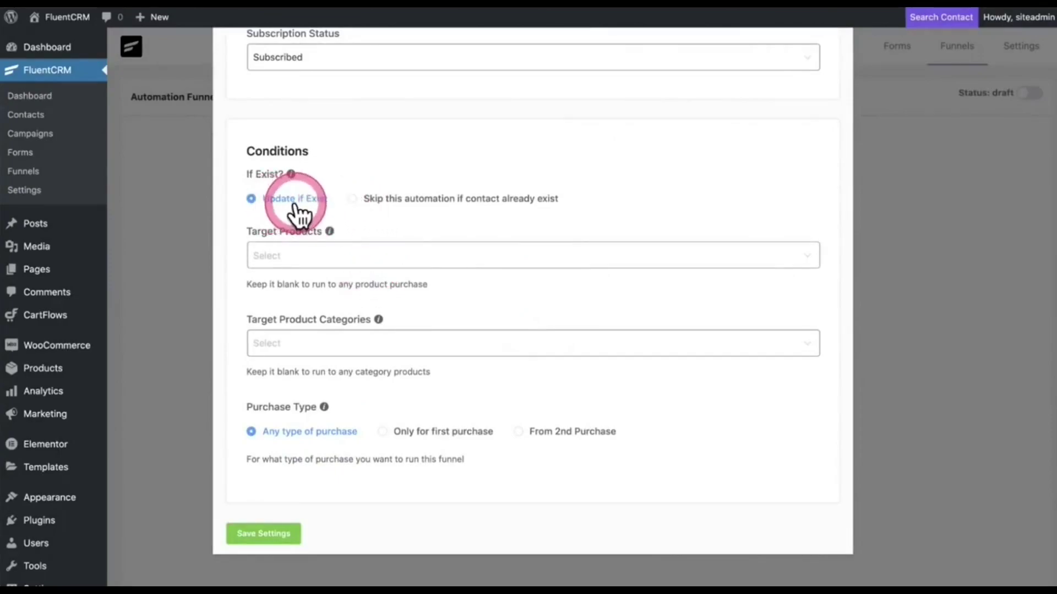
click(270, 535)
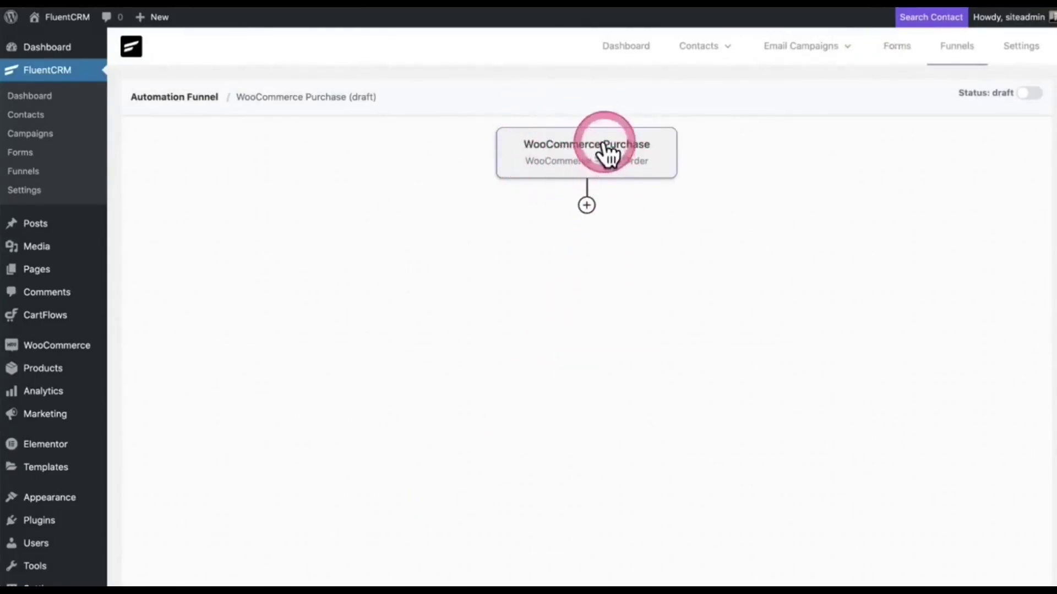
Add an Apply Tag step after the WooCommerce Purchase trigger that assigns the Buyer tag, and save it.
click(587, 206)
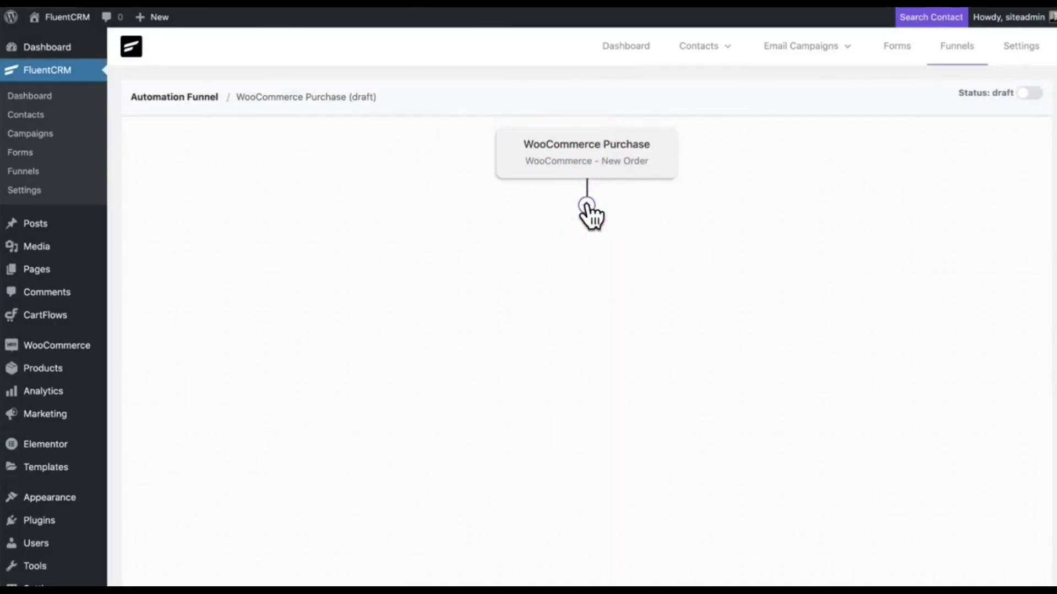
click(586, 205)
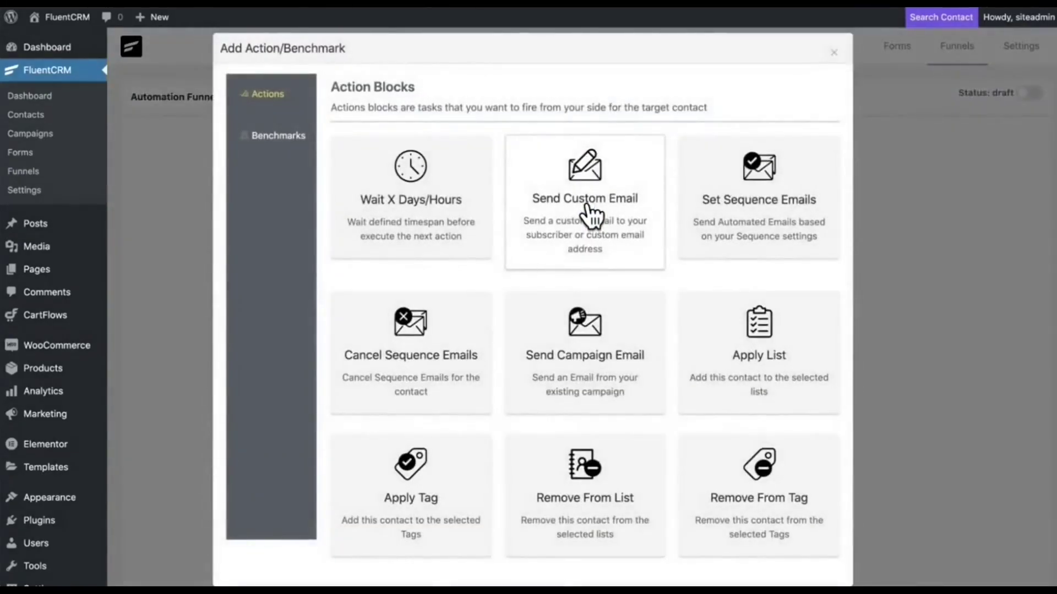
scroll(395, 502, down, 1)
click(395, 502)
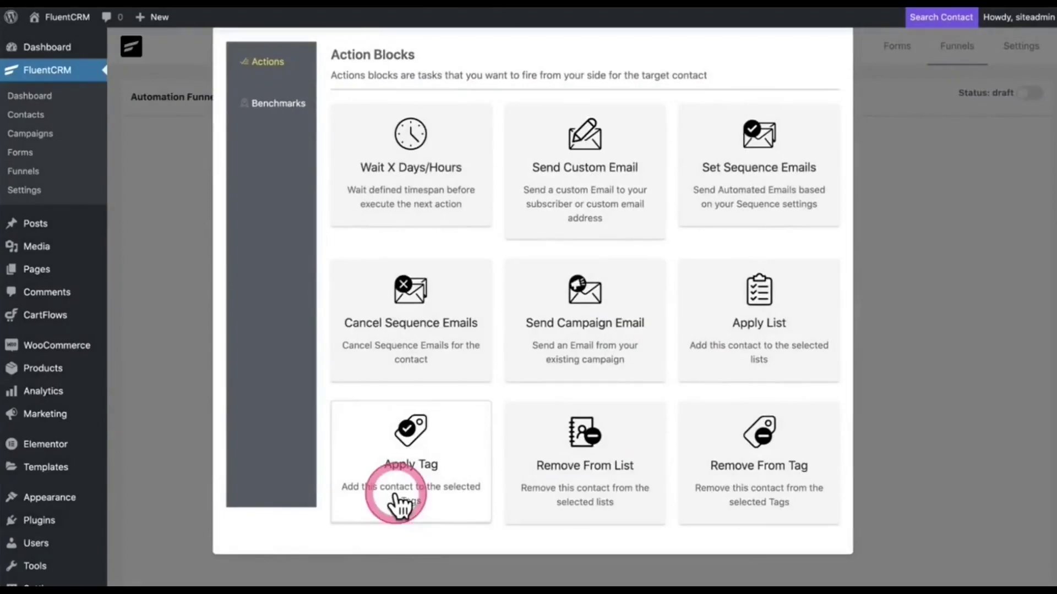
click(399, 498)
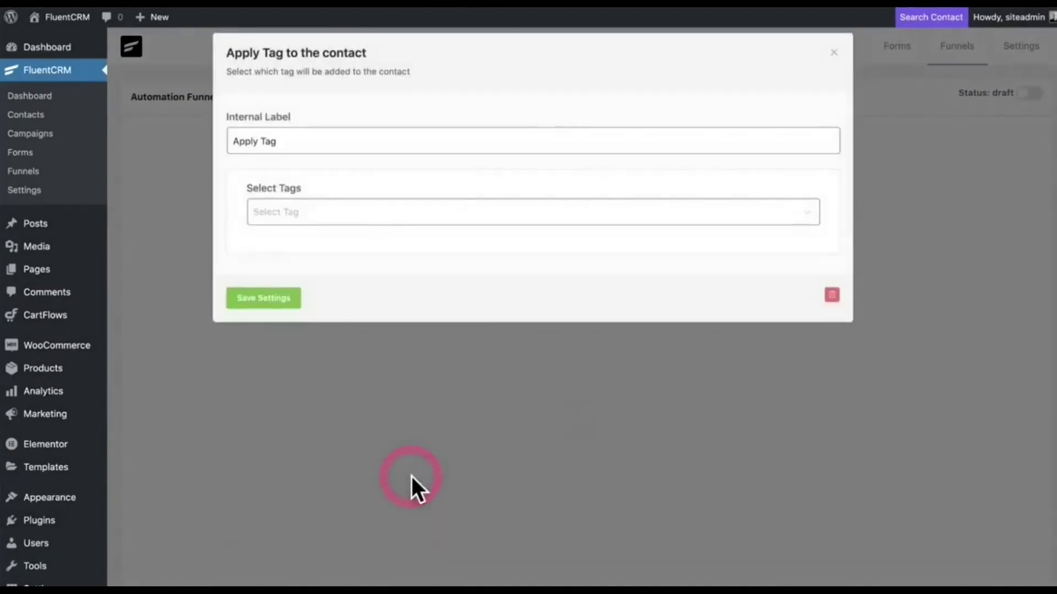
click(368, 211)
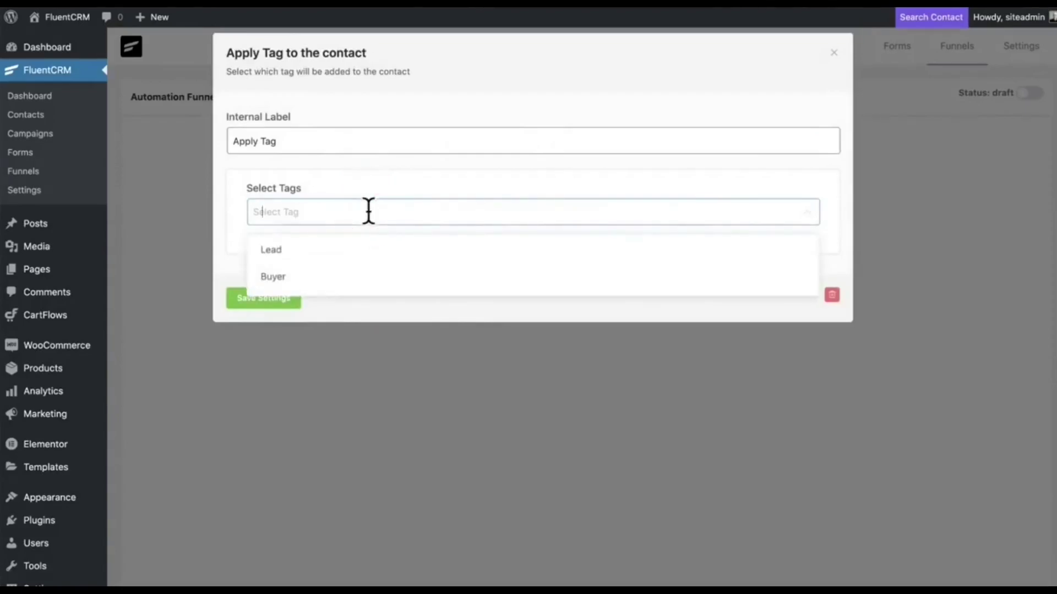
click(312, 285)
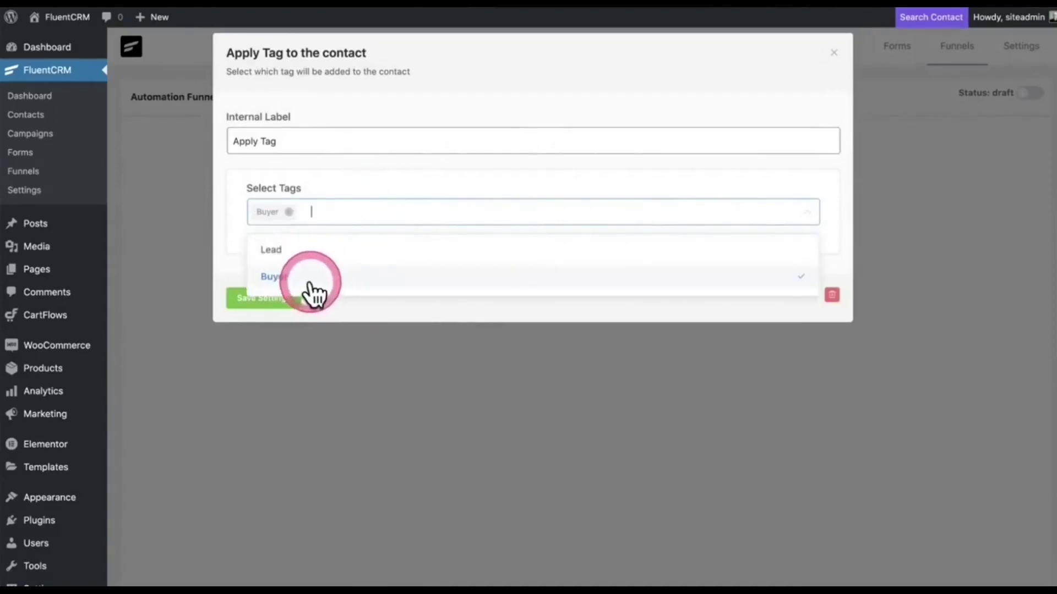
click(452, 313)
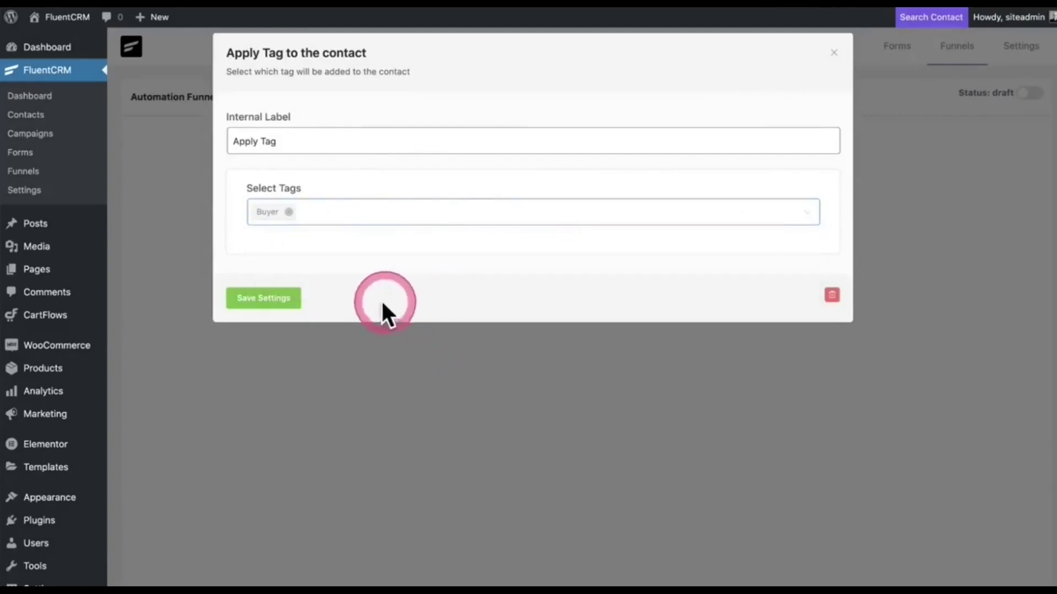
click(257, 300)
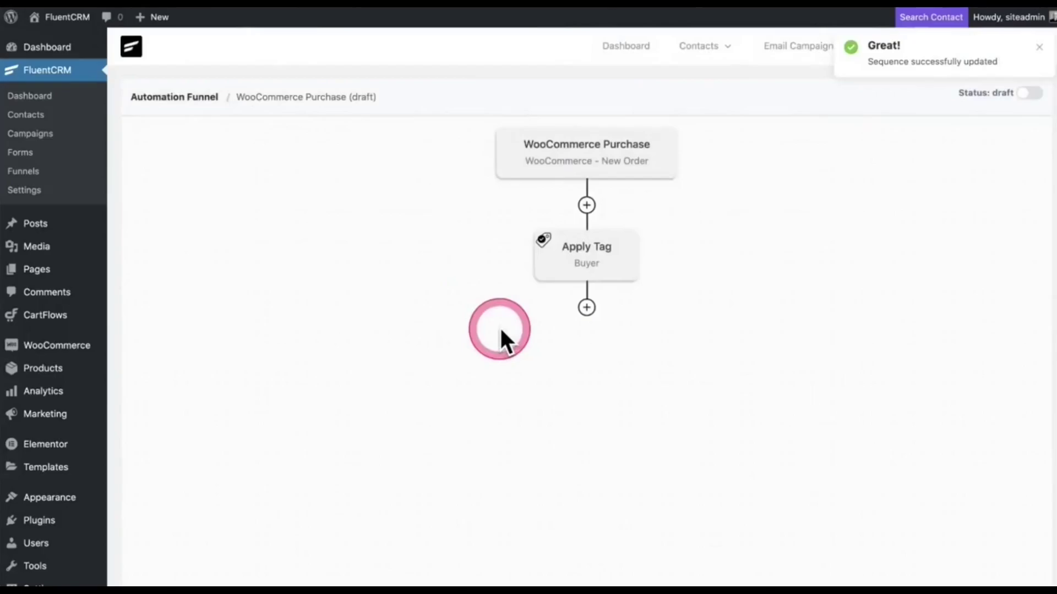
Add an Apply List step below Apply Tag with the Contacts list selected.
click(587, 307)
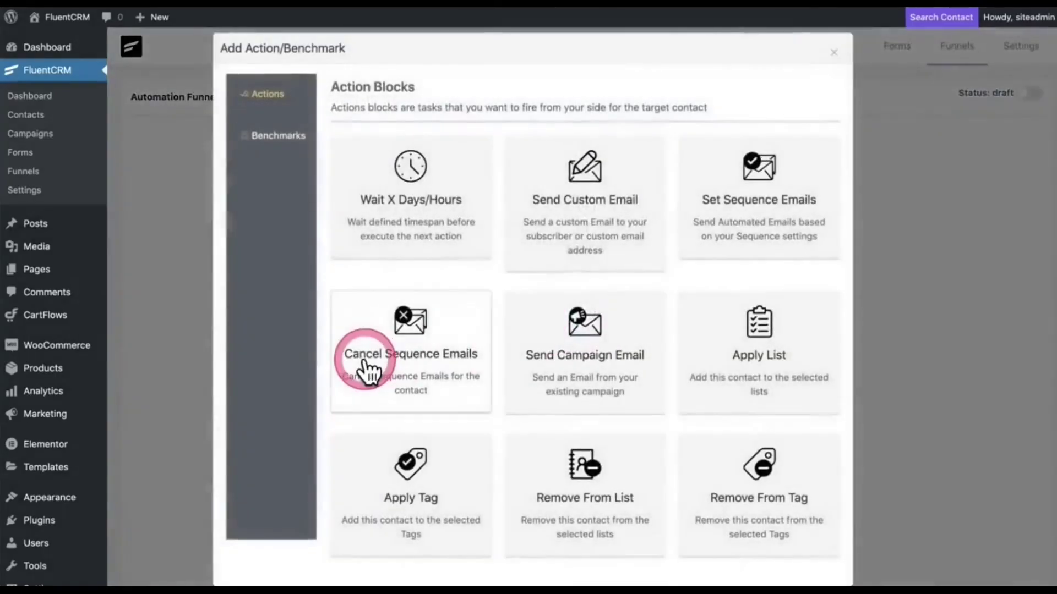
click(784, 342)
click(356, 208)
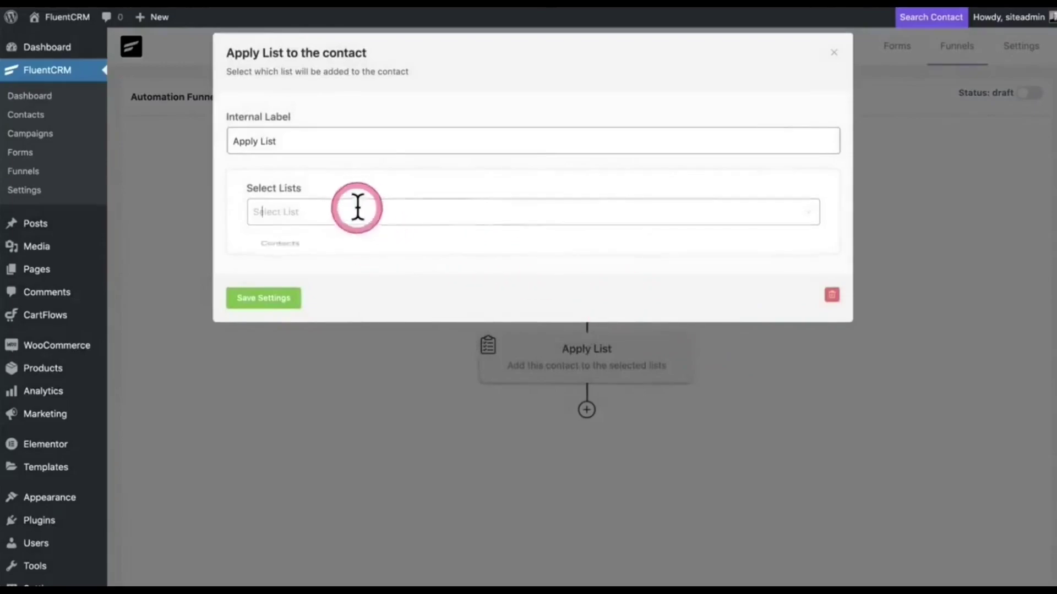
click(332, 252)
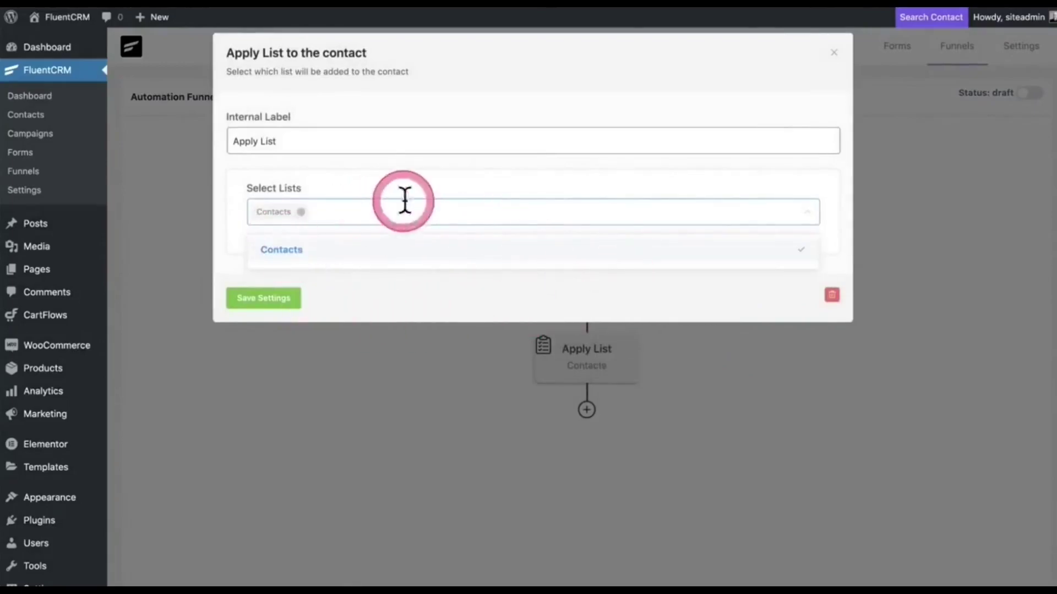
Save the Apply List (Contacts) step and move it above Apply Tag (Buyer).
click(264, 300)
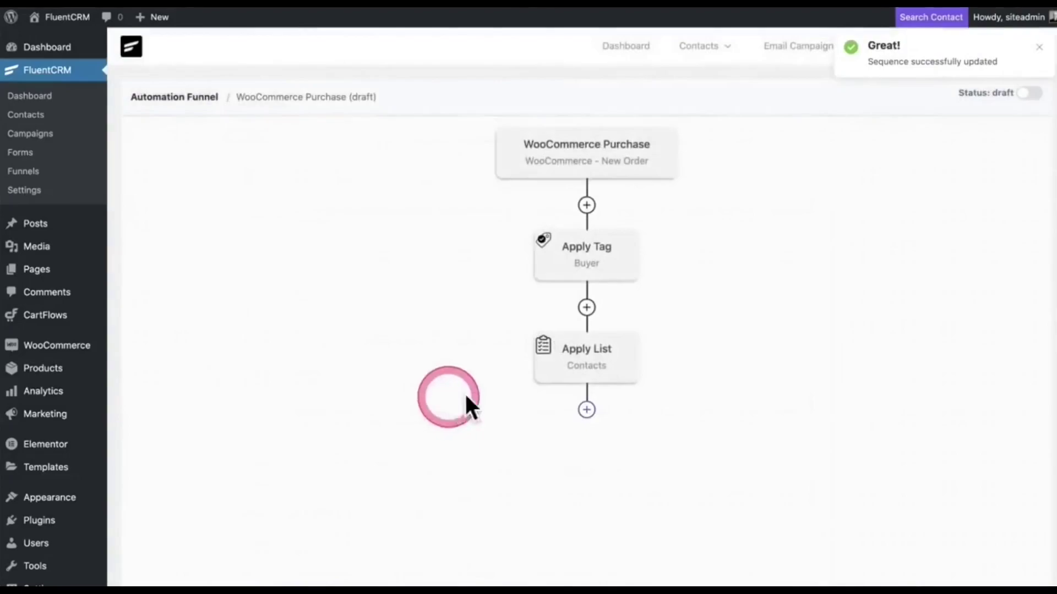
click(647, 351)
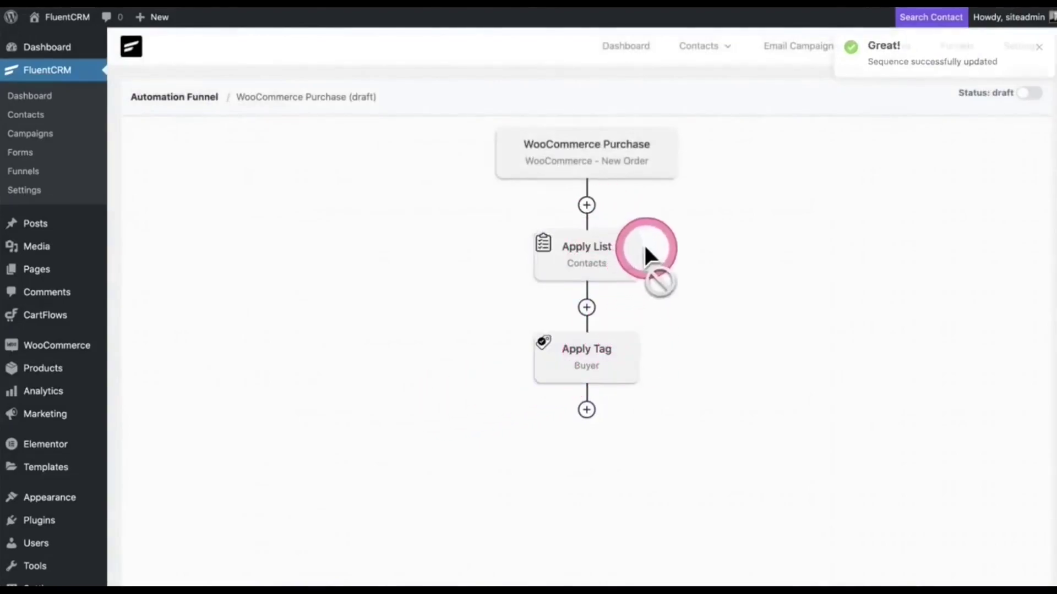
Add a Send Custom Email step using the Welcome template imported from the library, and save it.
click(588, 410)
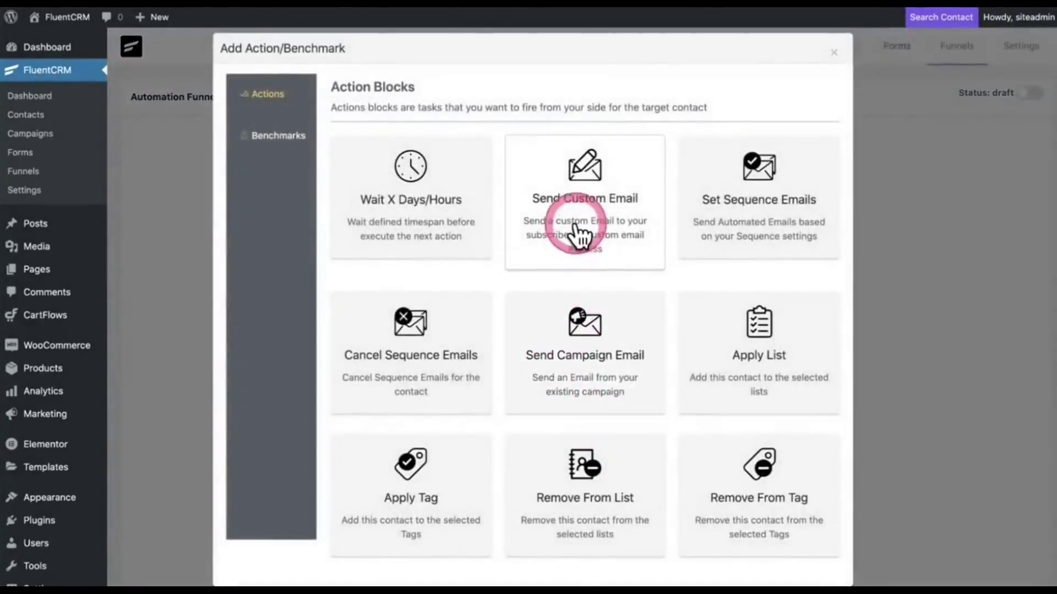
click(575, 223)
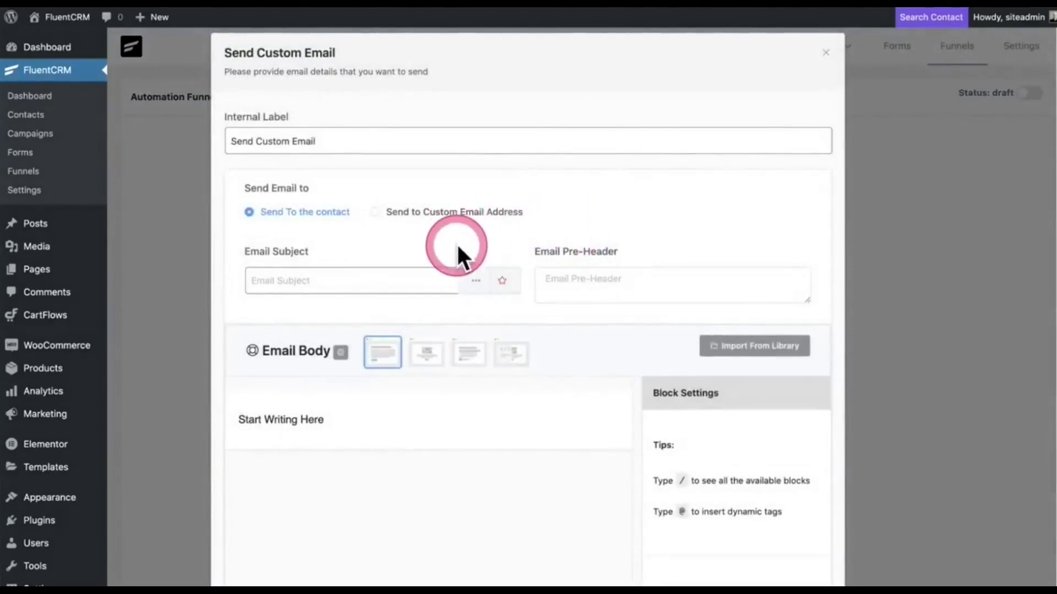
scroll(444, 319, down, 2)
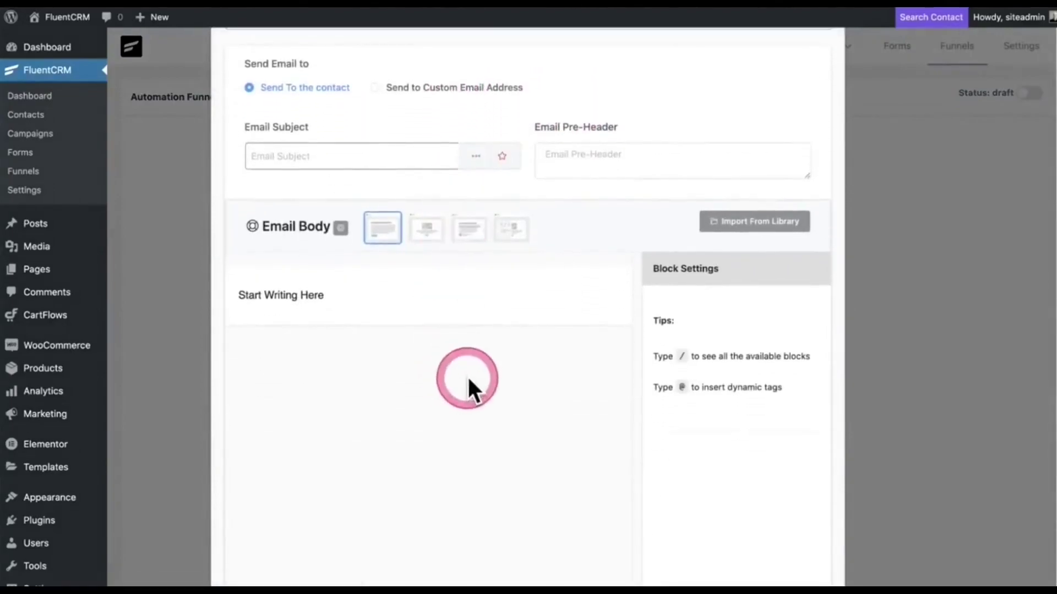
scroll(467, 374, up, 2)
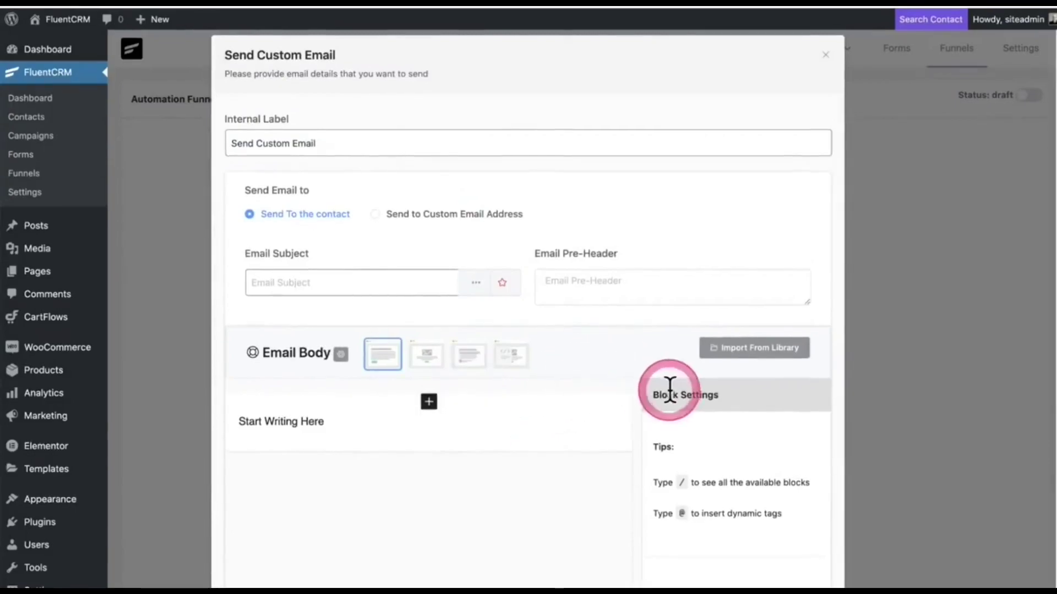
click(745, 356)
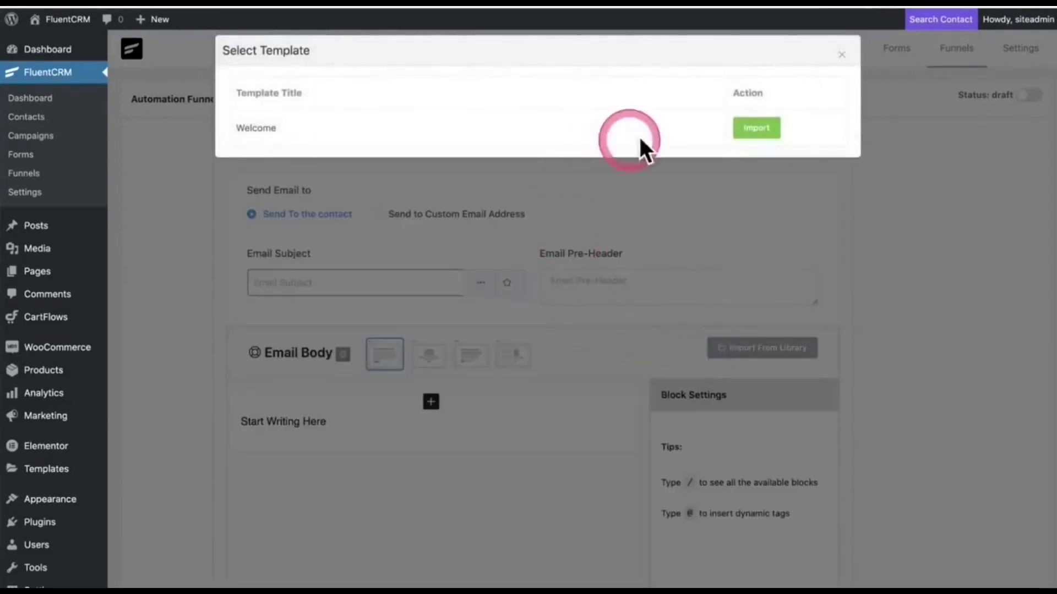
click(741, 135)
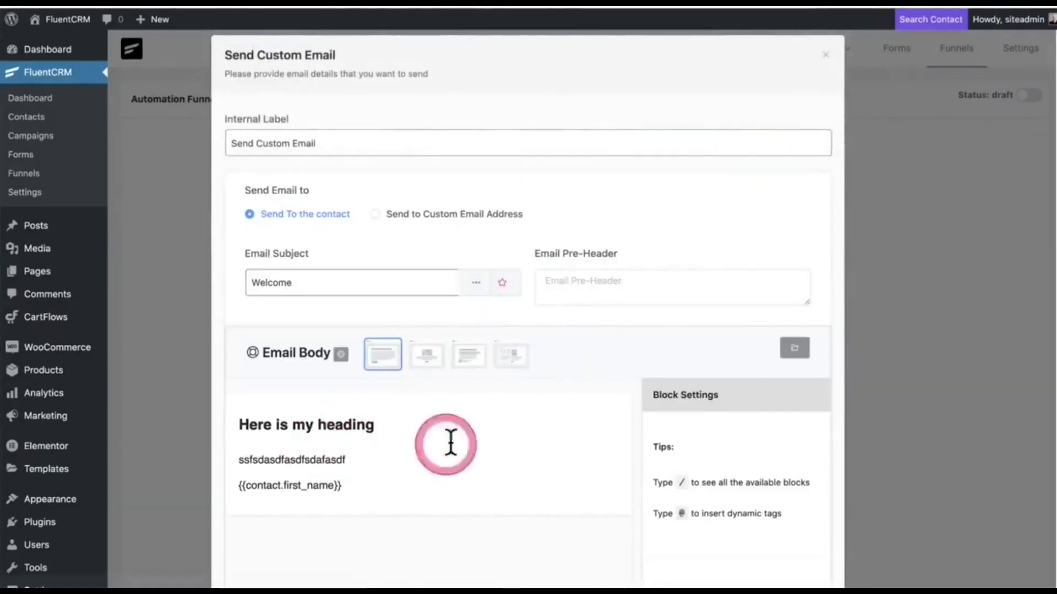
scroll(424, 419, down, 5)
click(262, 535)
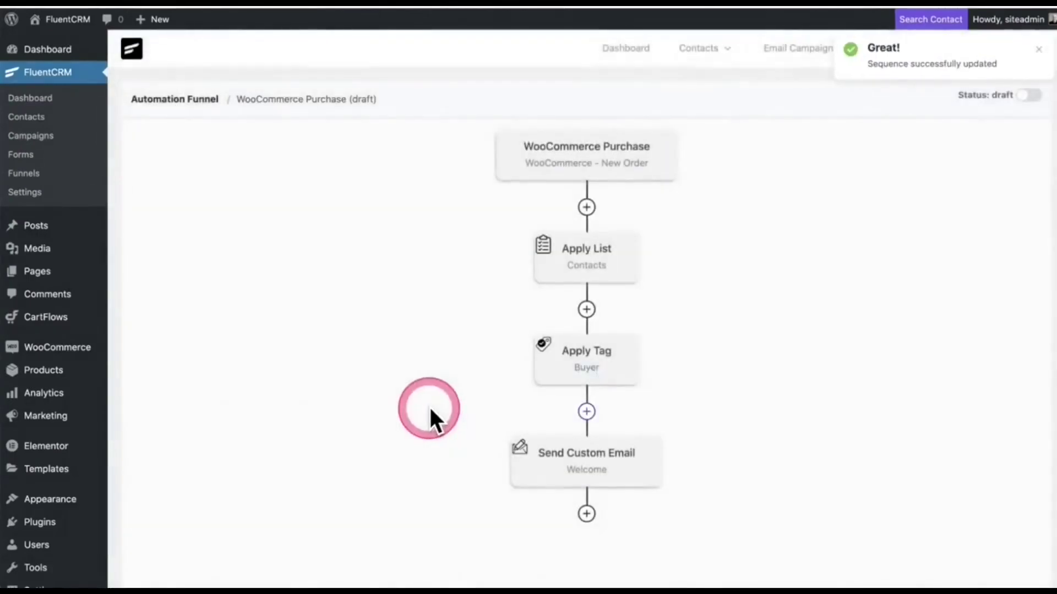
scroll(431, 420, down, 2)
Add a Wait X Days/Hours step set to 2 Days after the Welcome email, and save it.
click(585, 419)
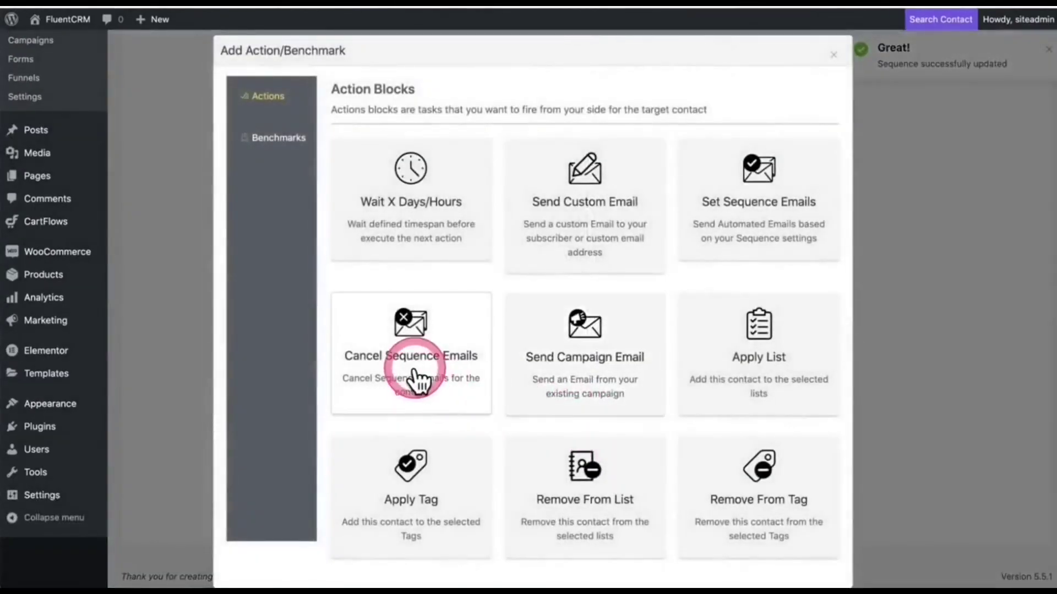
click(411, 198)
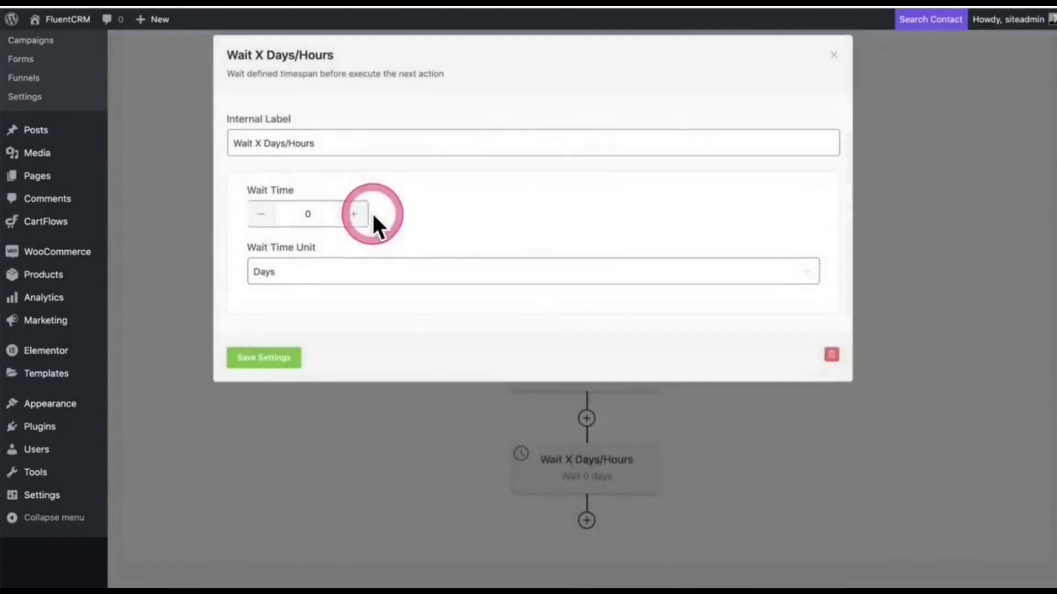
click(351, 225)
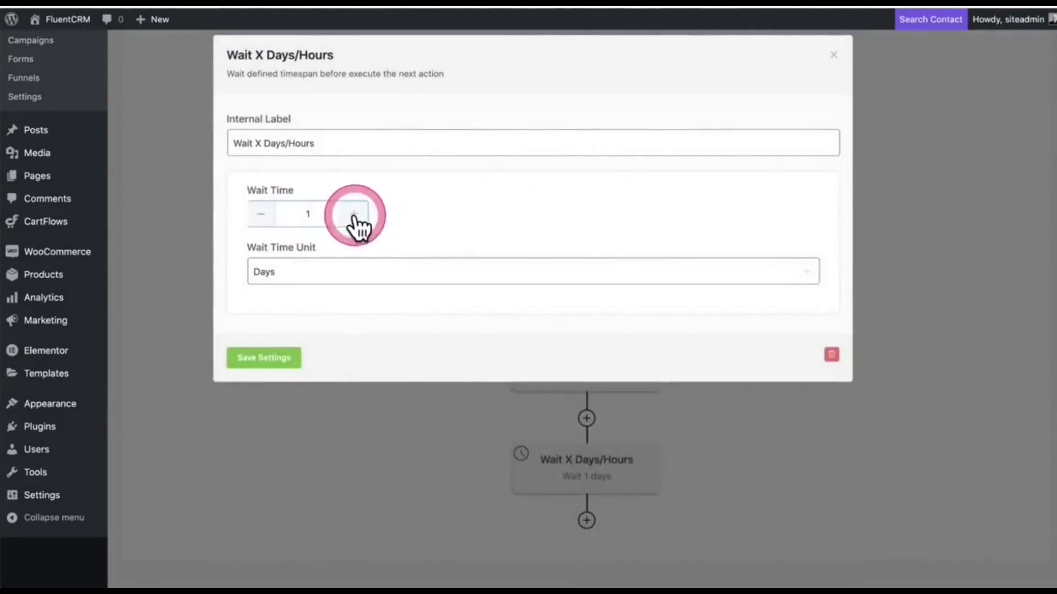
click(350, 226)
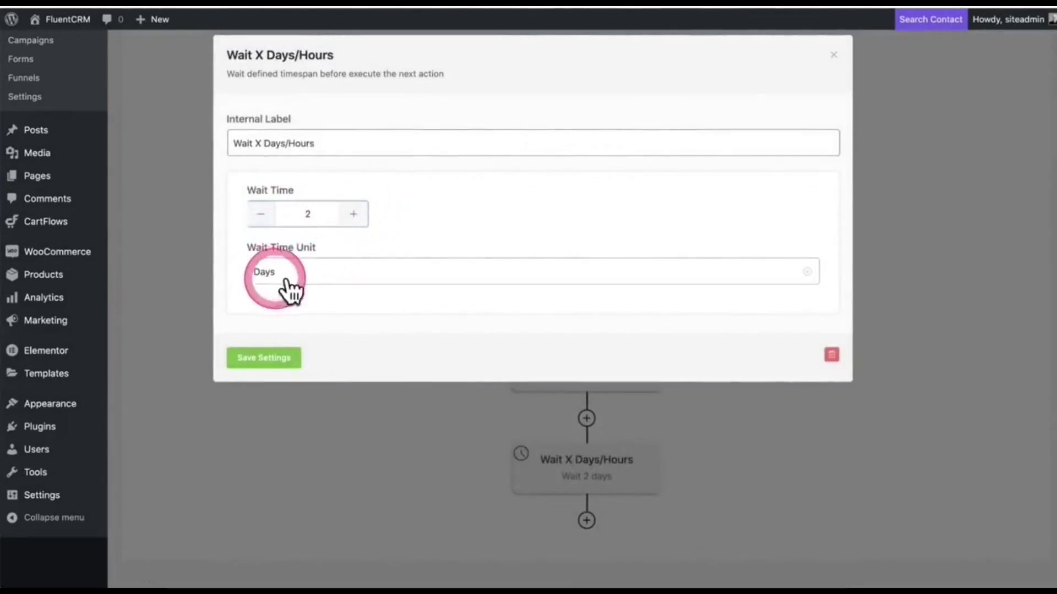
click(364, 286)
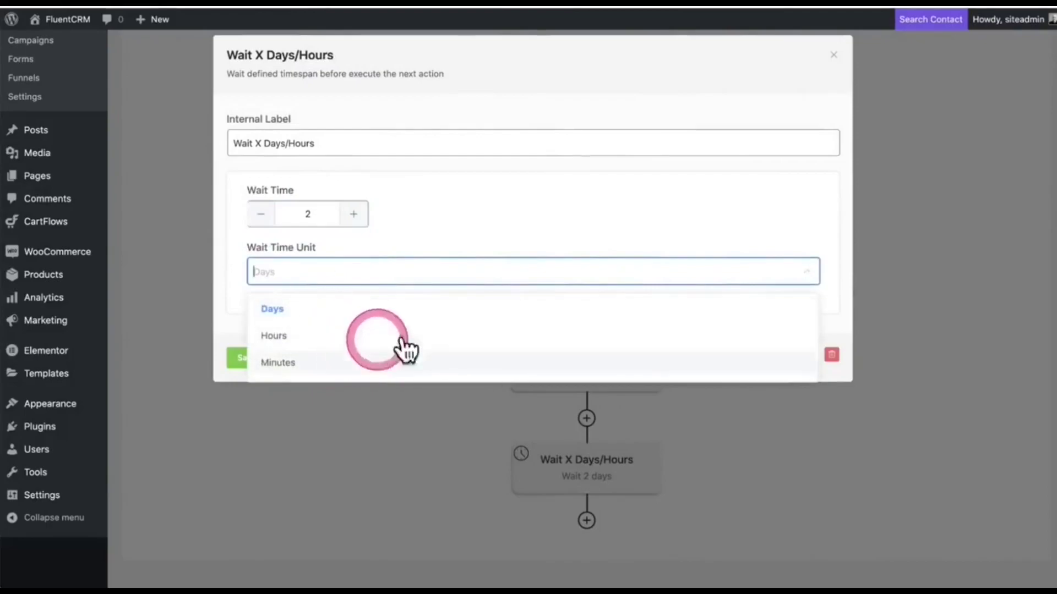
click(261, 310)
click(254, 359)
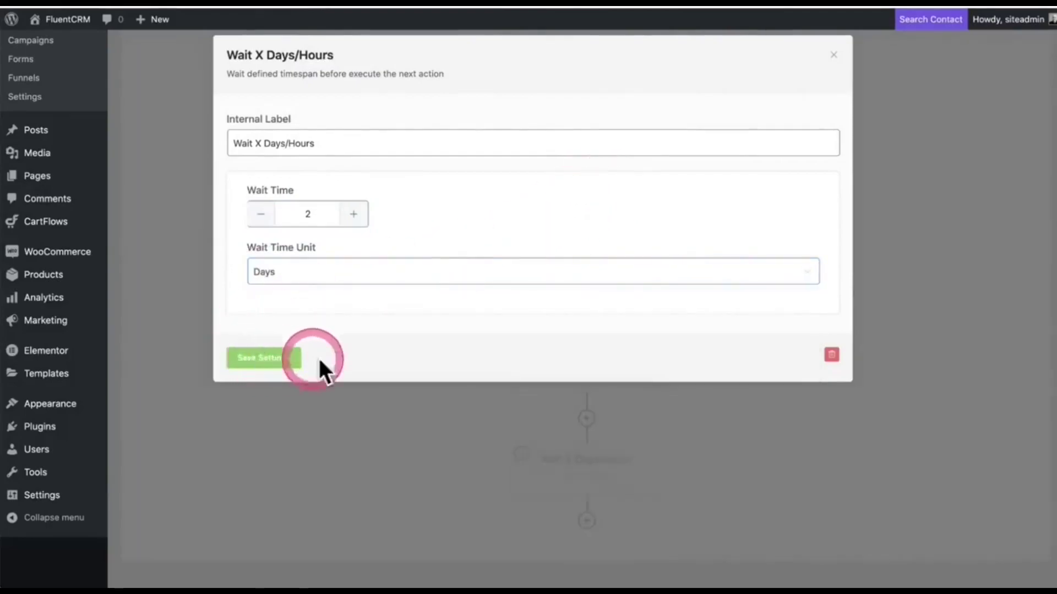
scroll(391, 344, down, 1)
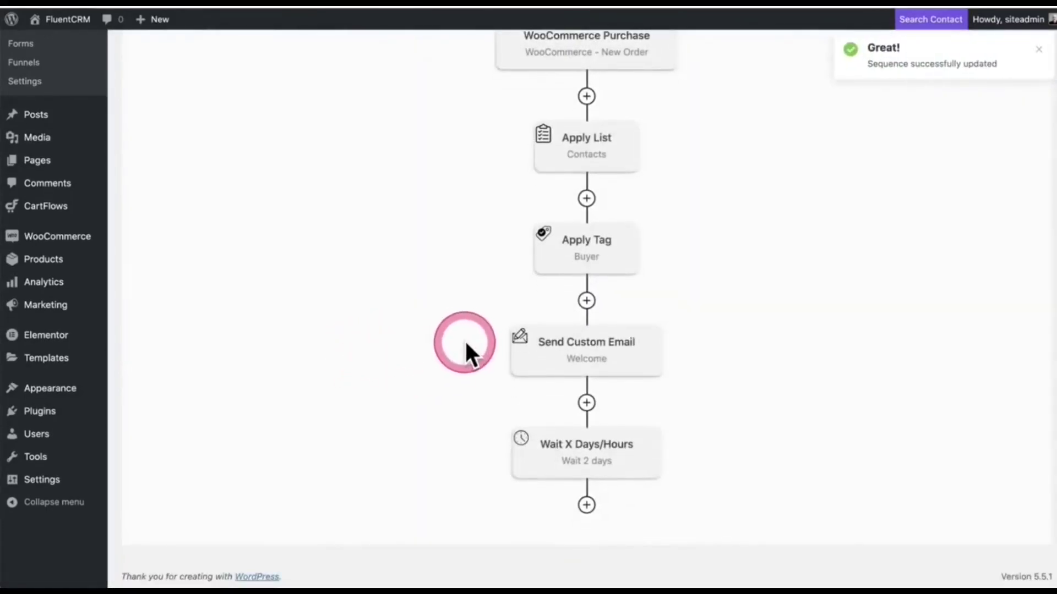
Review the available Action Blocks and Benchmarks, then switch the funnel Status to published.
click(586, 505)
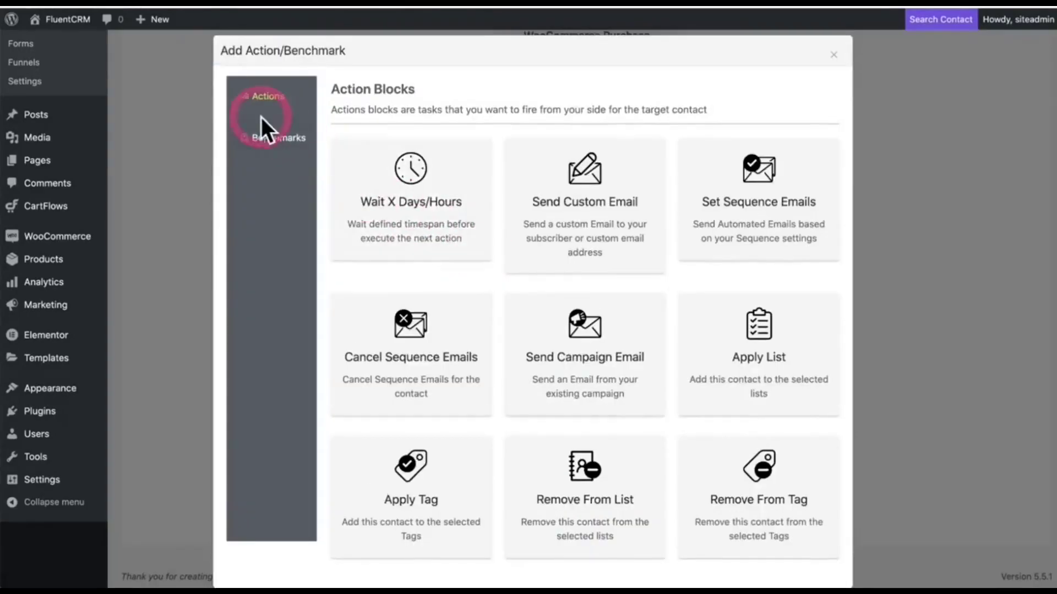
click(273, 145)
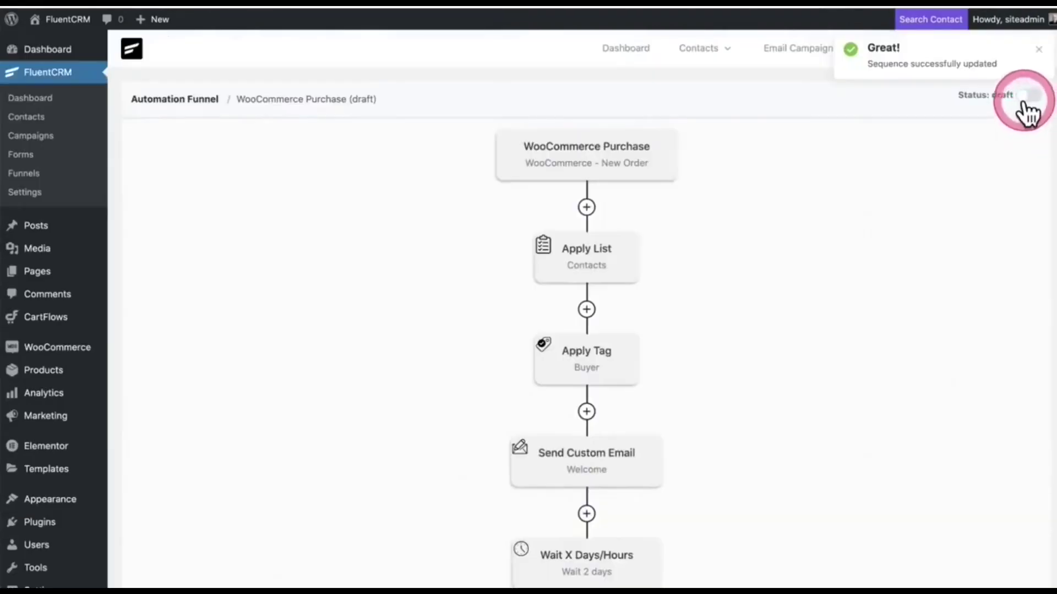
click(1026, 103)
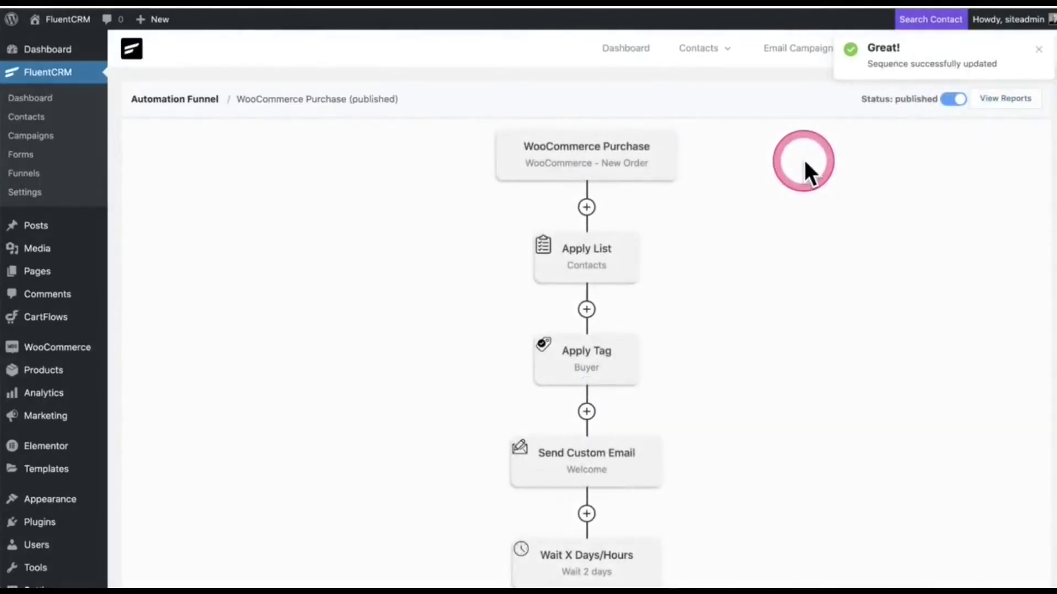
Open the empty All Contacts list from the Contacts menu, then go to the wpmanageninja.com site.
mouse_move(703, 49)
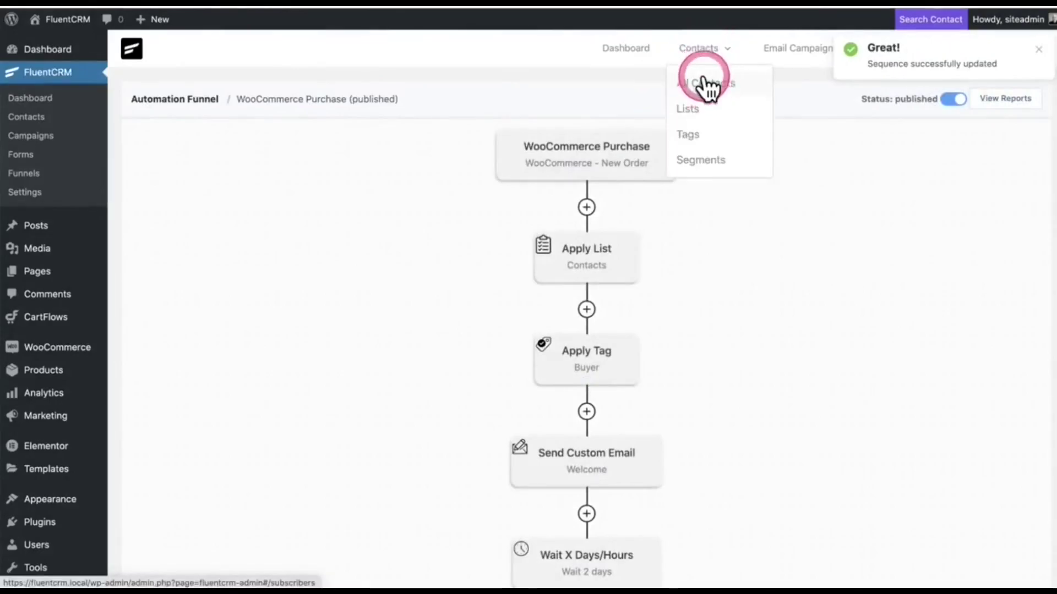
click(705, 85)
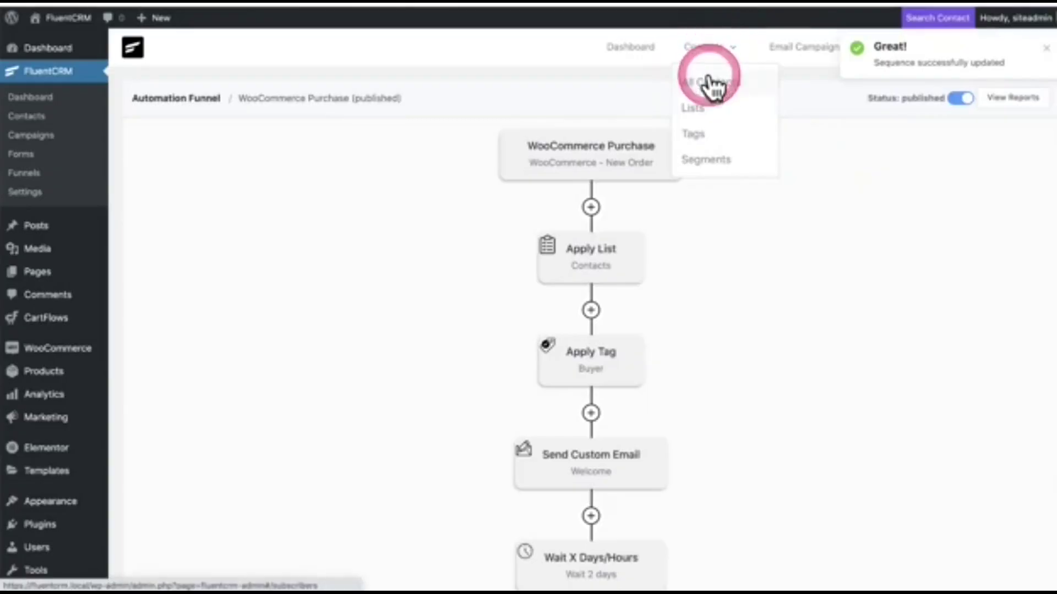
click(706, 83)
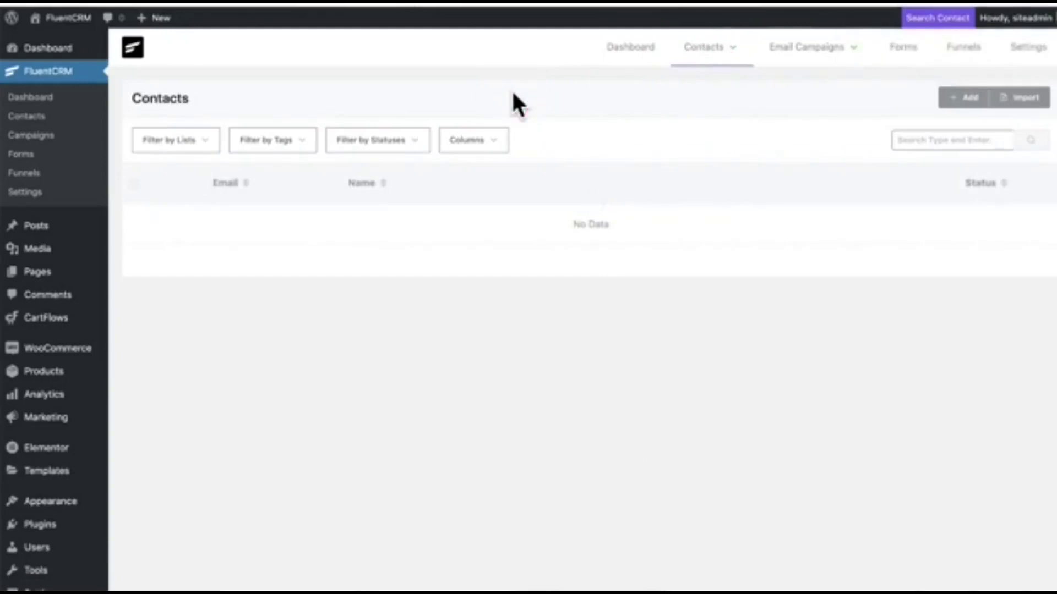
click(615, 72)
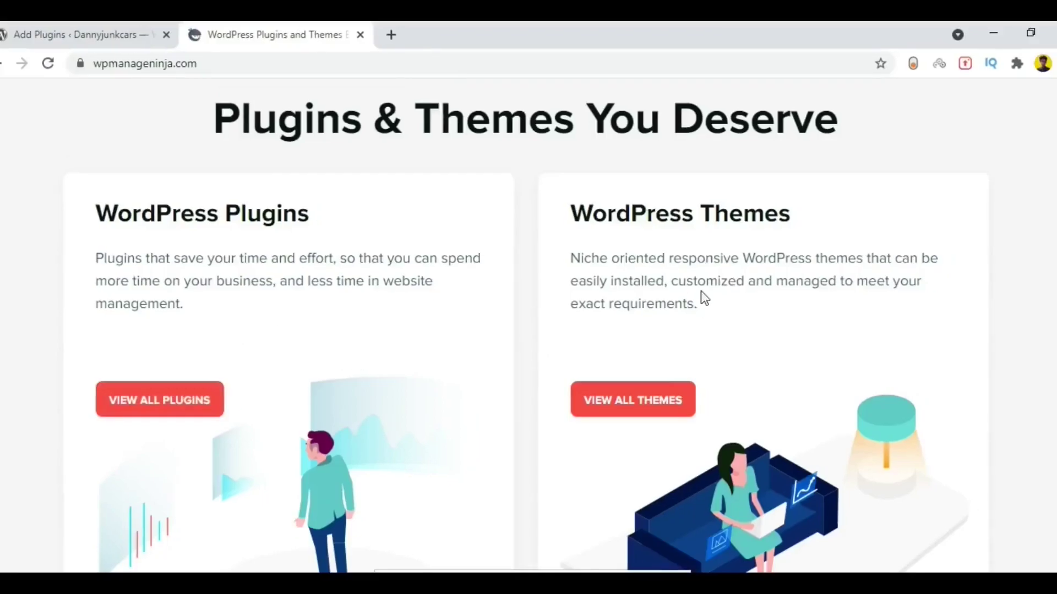
Open the WordPress Plugins catalogue via VIEW ALL PLUGINS and scroll through its plugin cards.
scroll(704, 299, up, 2)
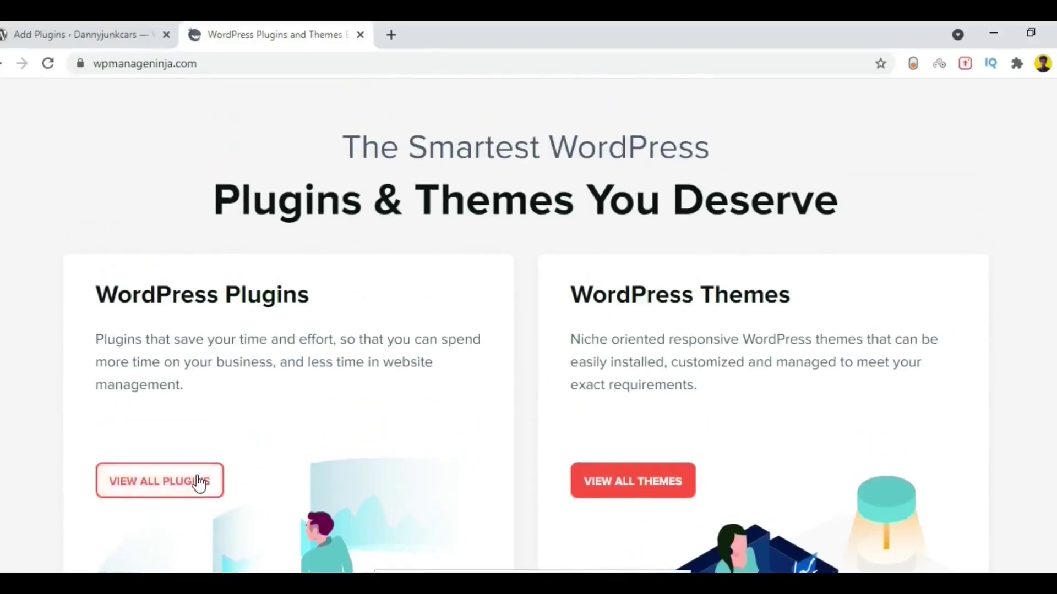
click(203, 481)
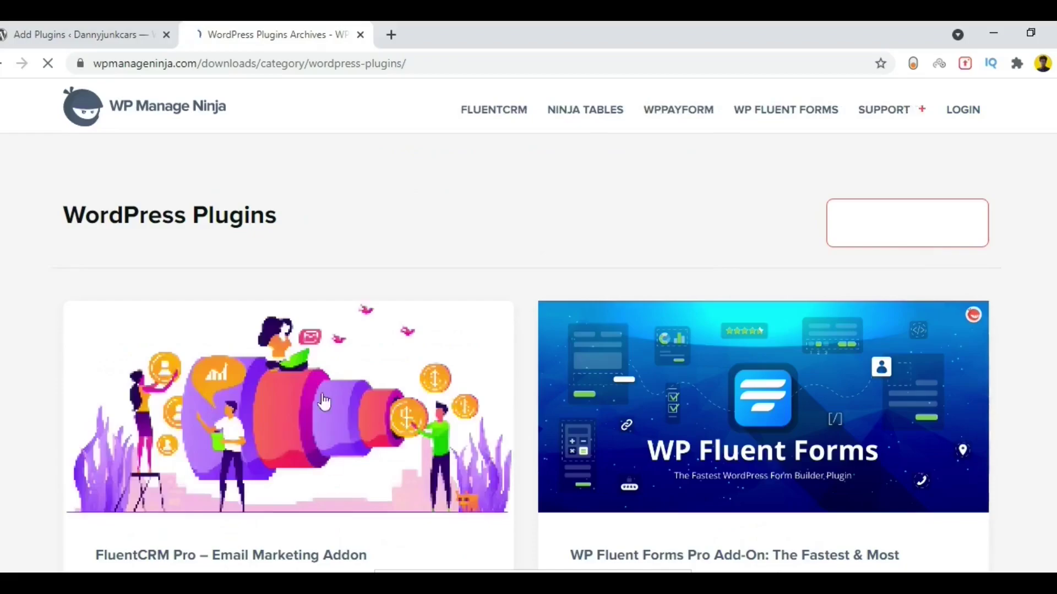
scroll(319, 412, down, 4)
scroll(376, 483, down, 5)
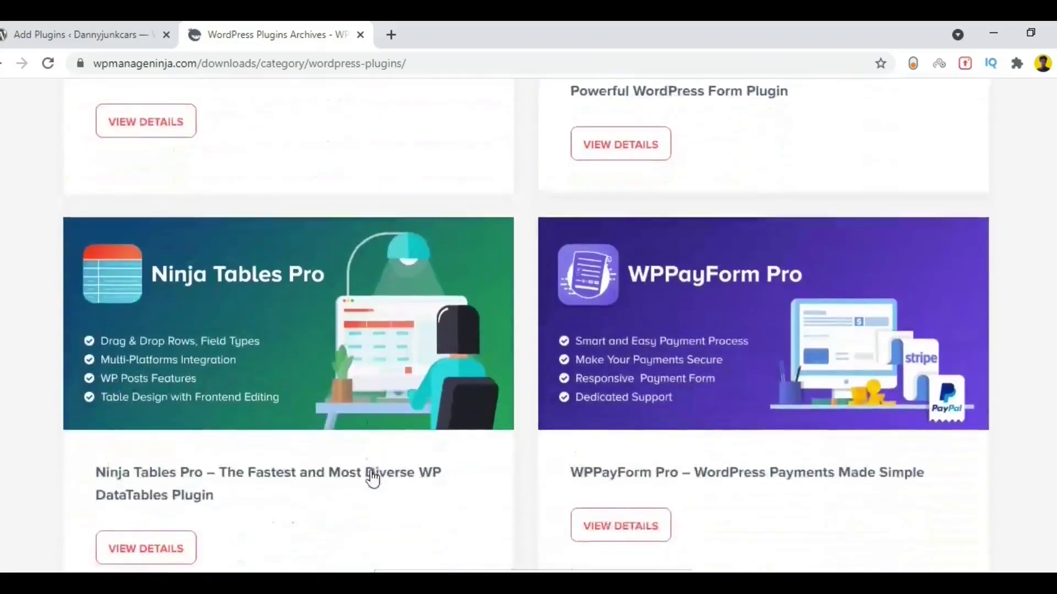
scroll(374, 477, down, 12)
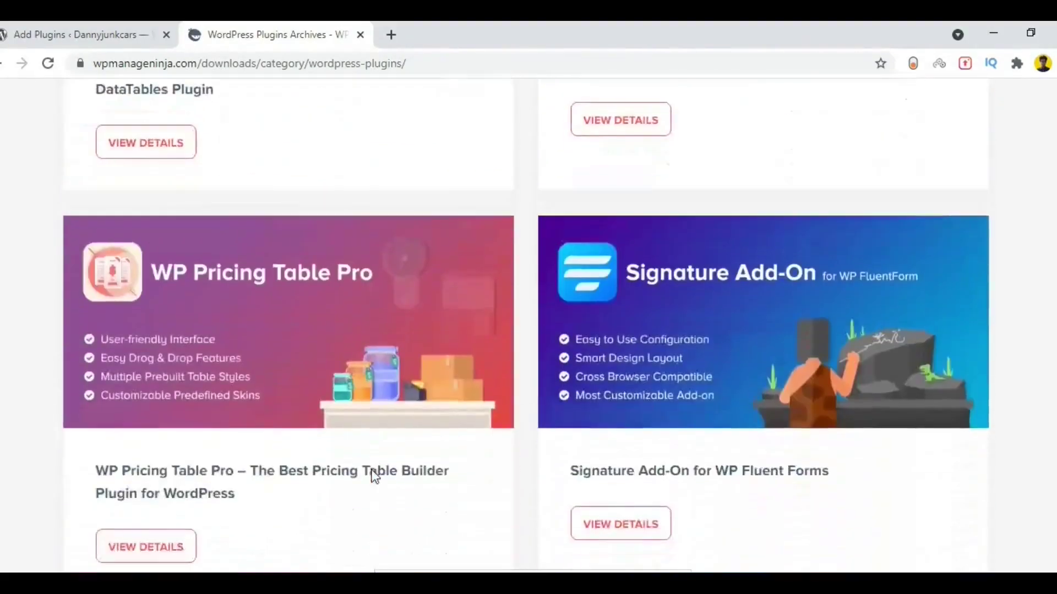
scroll(373, 474, up, 3)
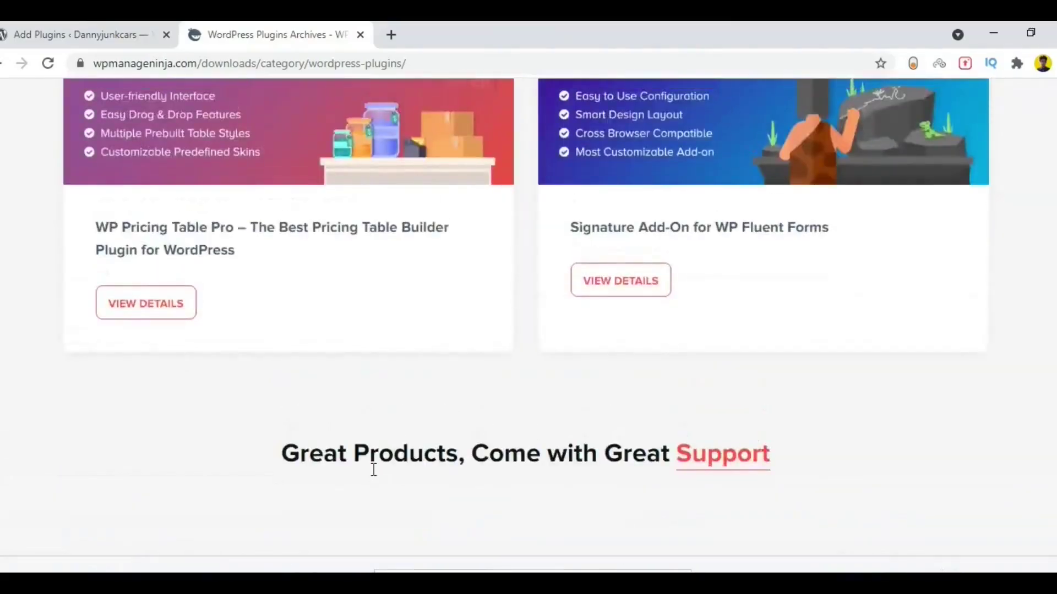
scroll(374, 470, down, 5)
scroll(377, 471, up, 10)
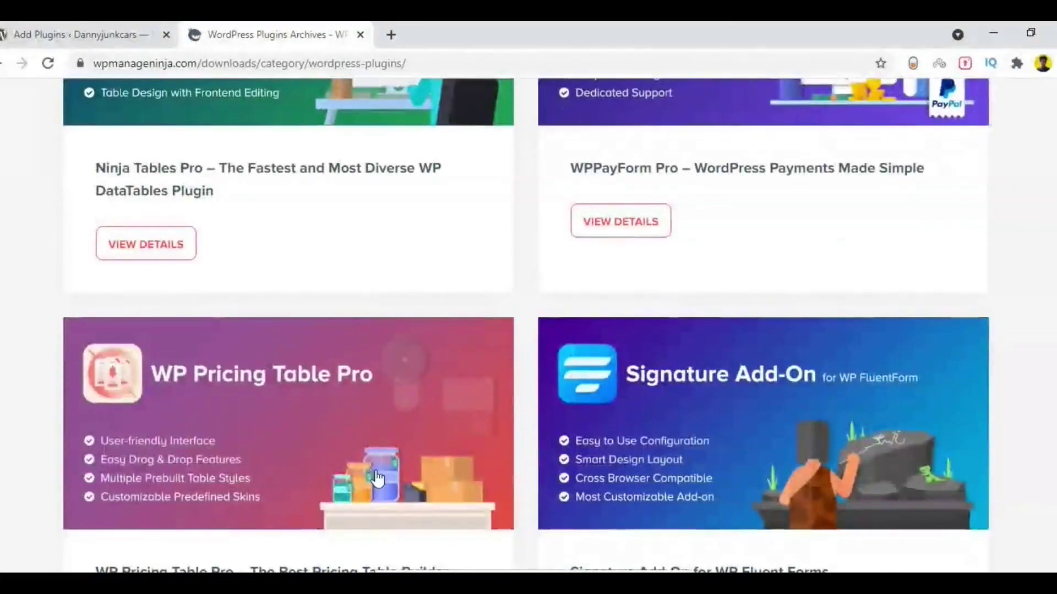
scroll(377, 479, up, 8)
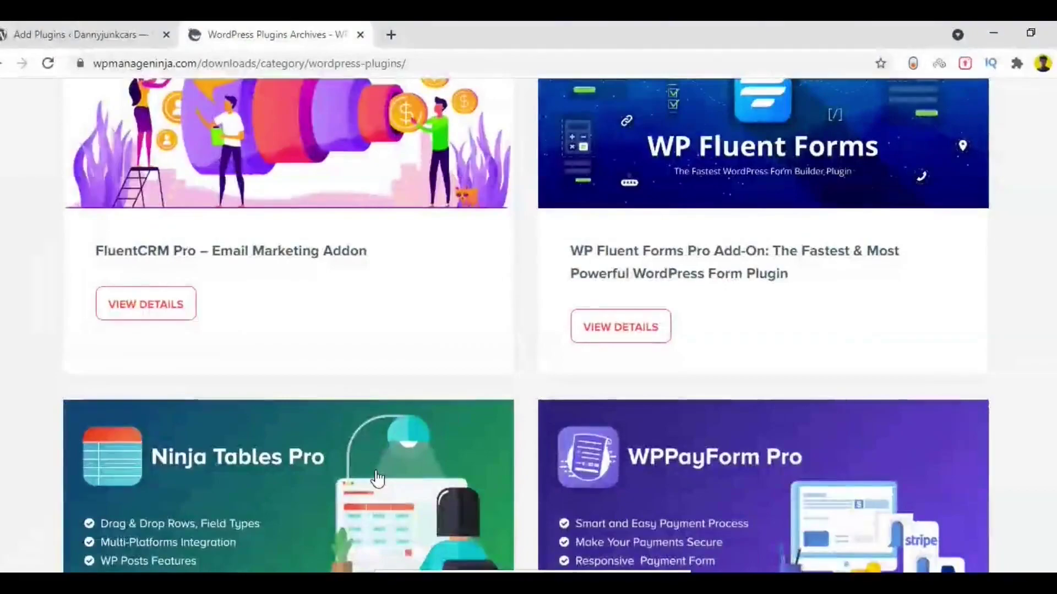
scroll(375, 470, up, 2)
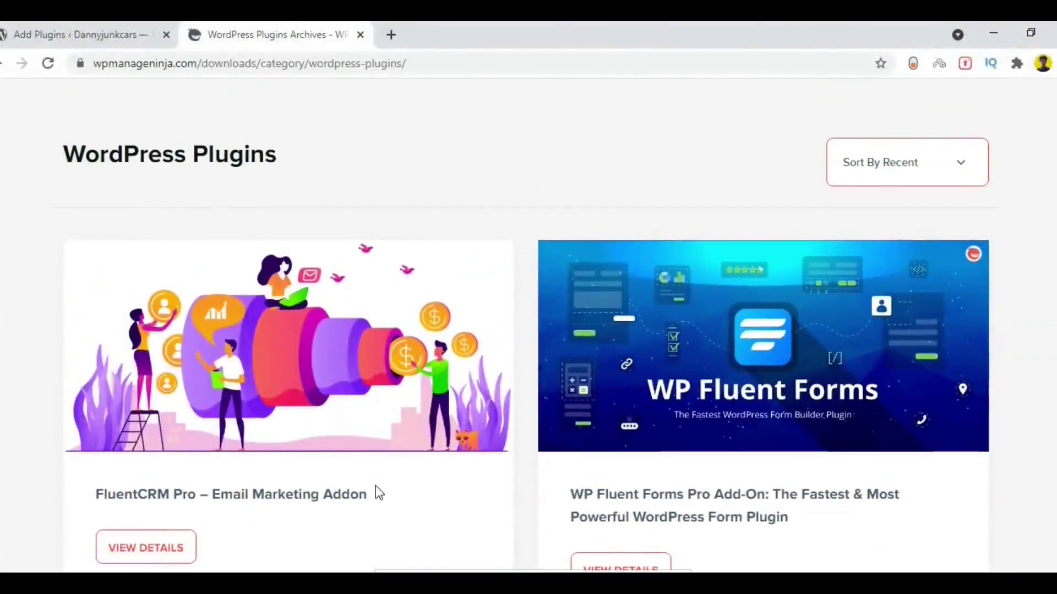
Reopen the WordPress Plugins archive and scroll down past FluentCRM Pro, WP Fluent Forms Pro, Ninja Tables Pro and WPPayForm Pro.
click(172, 558)
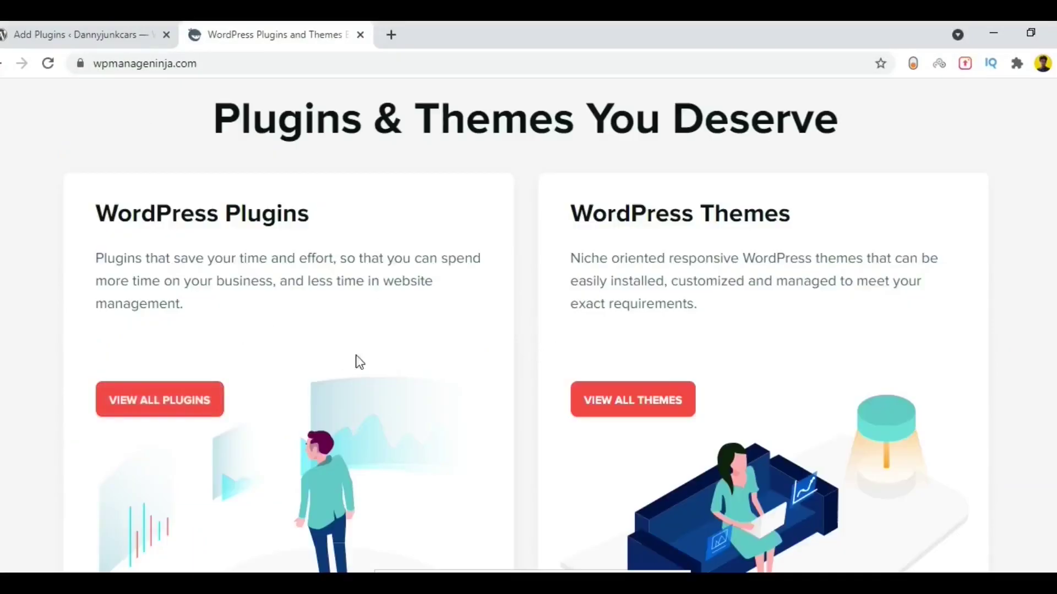
scroll(695, 287, up, 2)
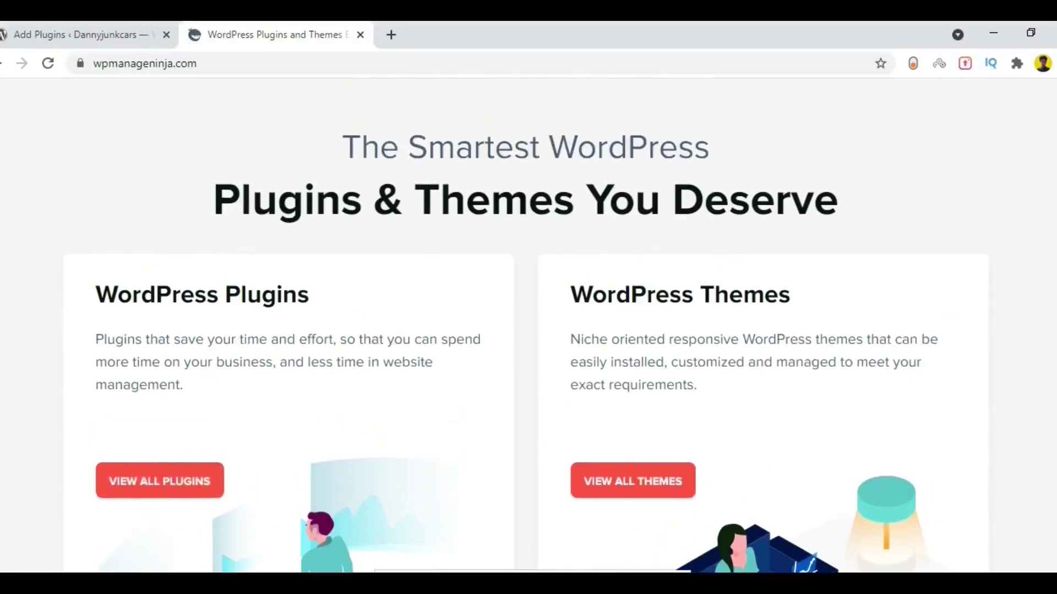
click(201, 482)
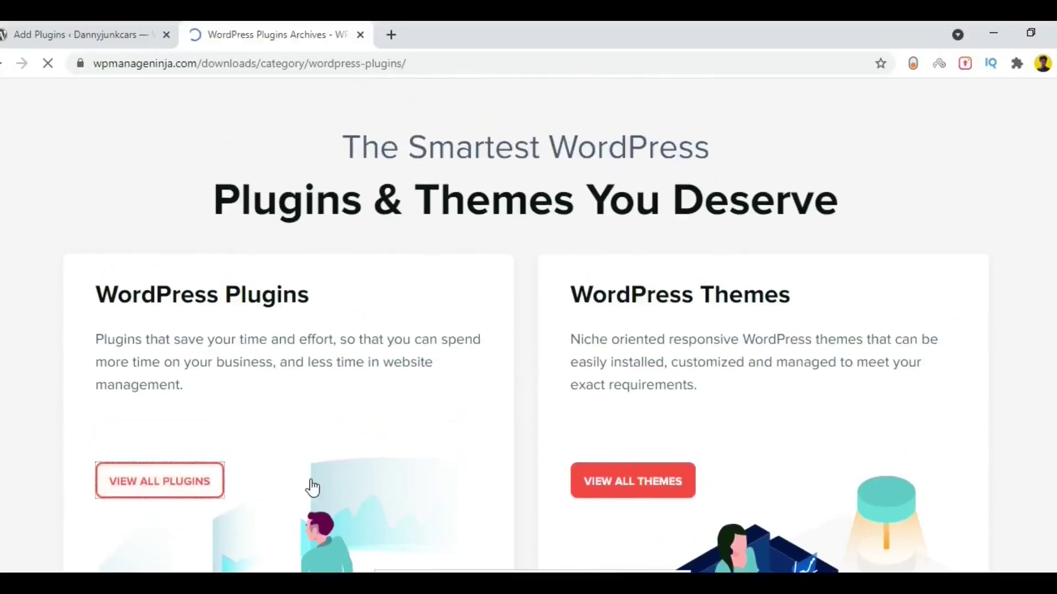
scroll(309, 485, down, 3)
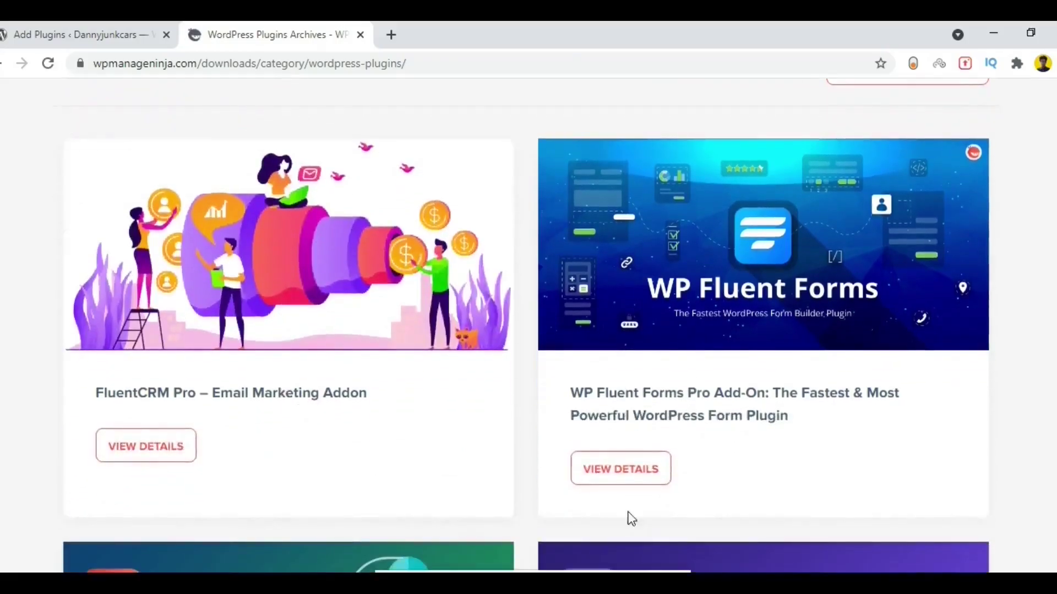
scroll(373, 480, down, 3)
scroll(373, 479, down, 3)
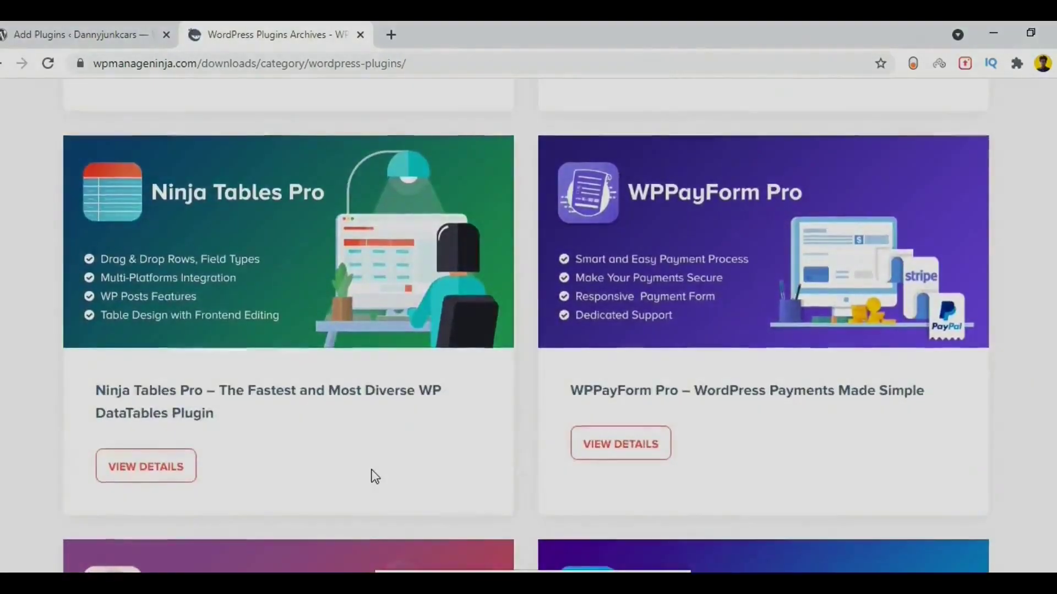